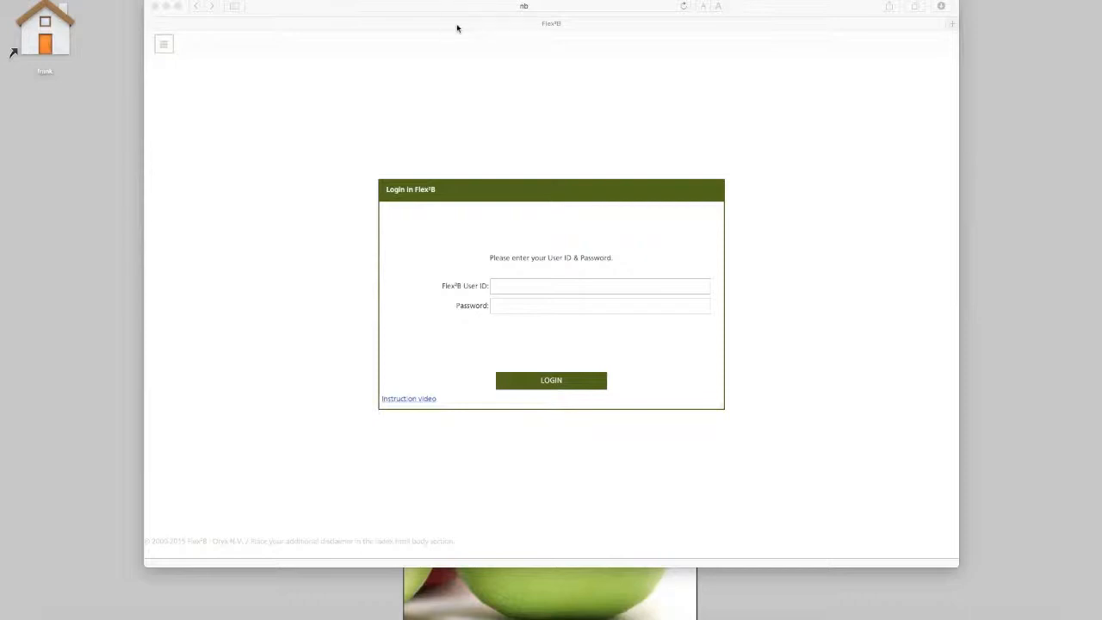
Log in to Flex²B with the user ID and the account password.
{"action": "left_click", "coordinate": [500, 287]}
{"action": "left_click", "coordinate": [500, 286]}
{"action": "left_click", "coordinate": [501, 307]}
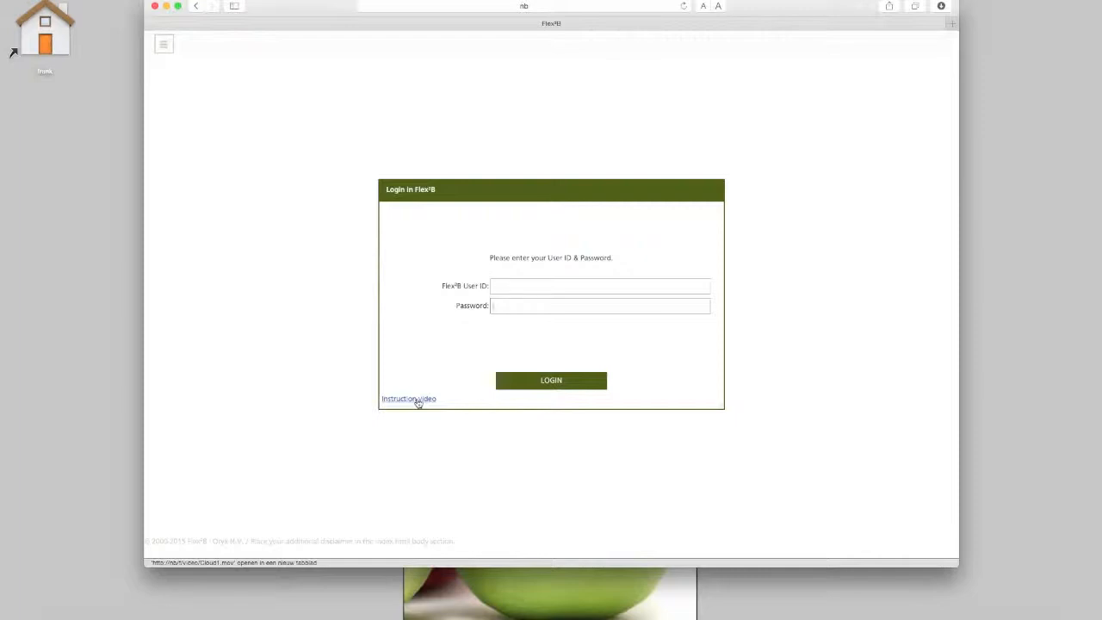
{"action": "left_click", "coordinate": [500, 287]}
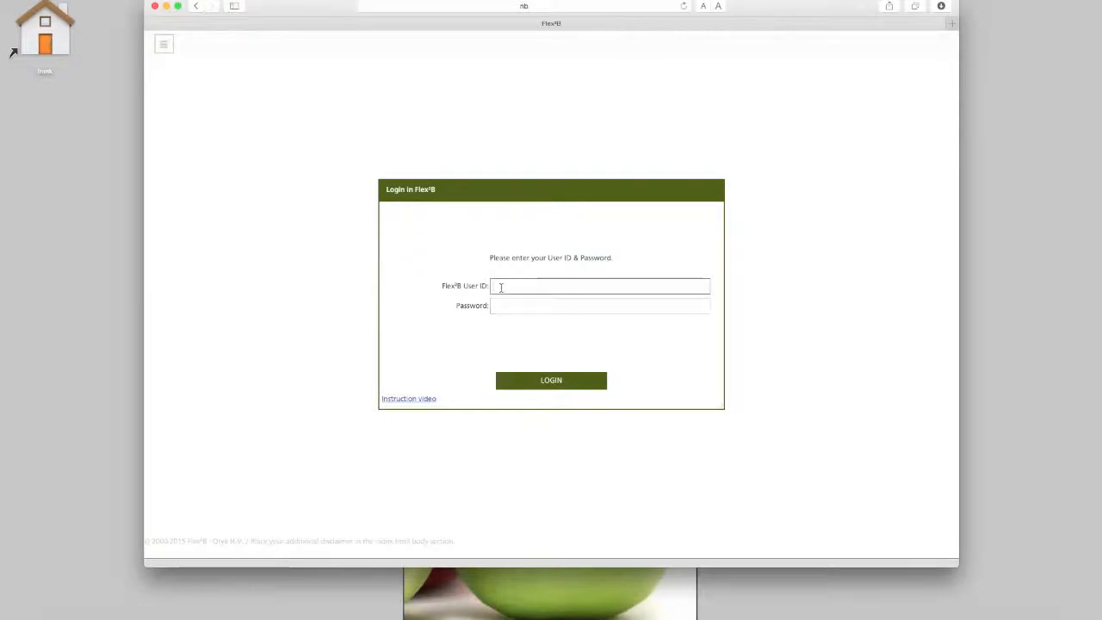
{"action": "type", "text": "P"}
{"action": "key", "text": "Tab"}
{"action": "type", "text": "P"}
{"action": "key", "text": "Return"}
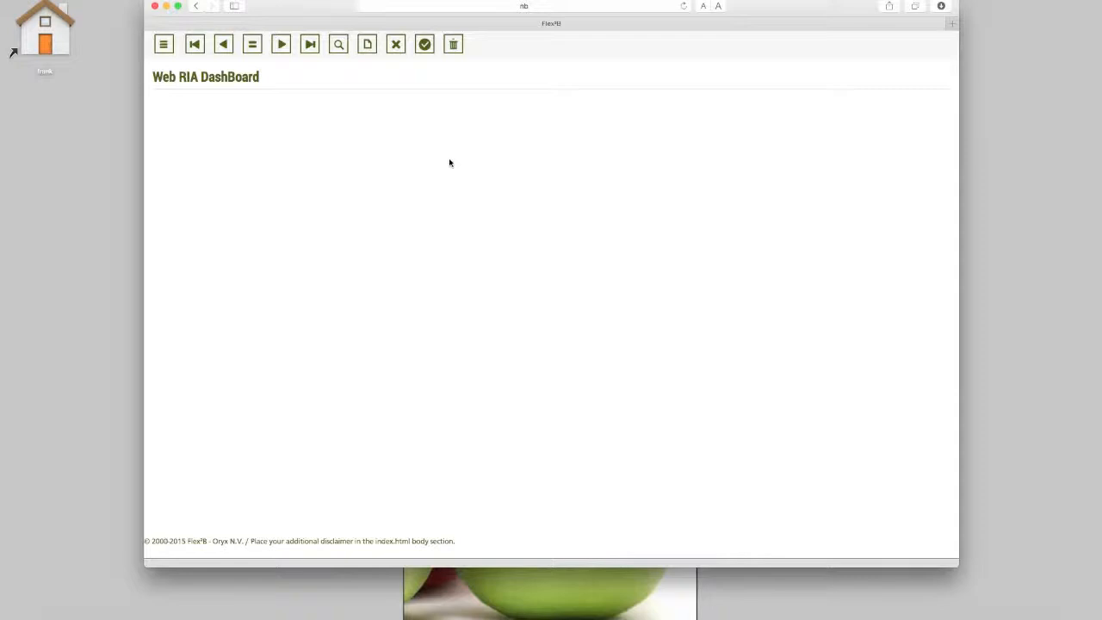
Open the Assets screen under Assets Management in the Operations module.
{"action": "left_click", "coordinate": [172, 45]}
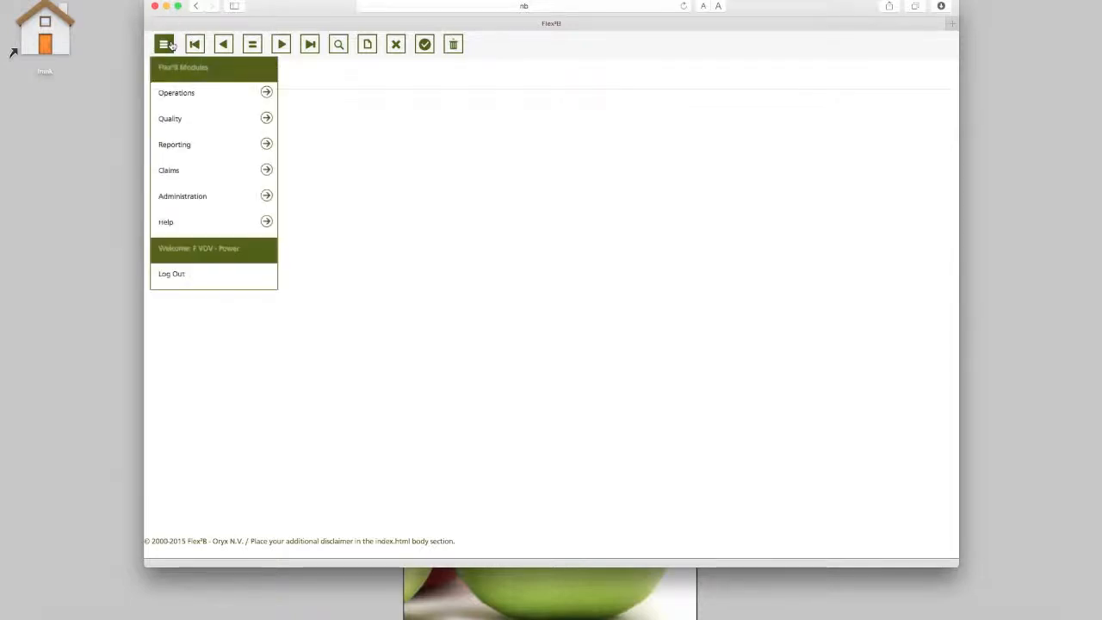
{"action": "mouse_move", "coordinate": [179, 92]}
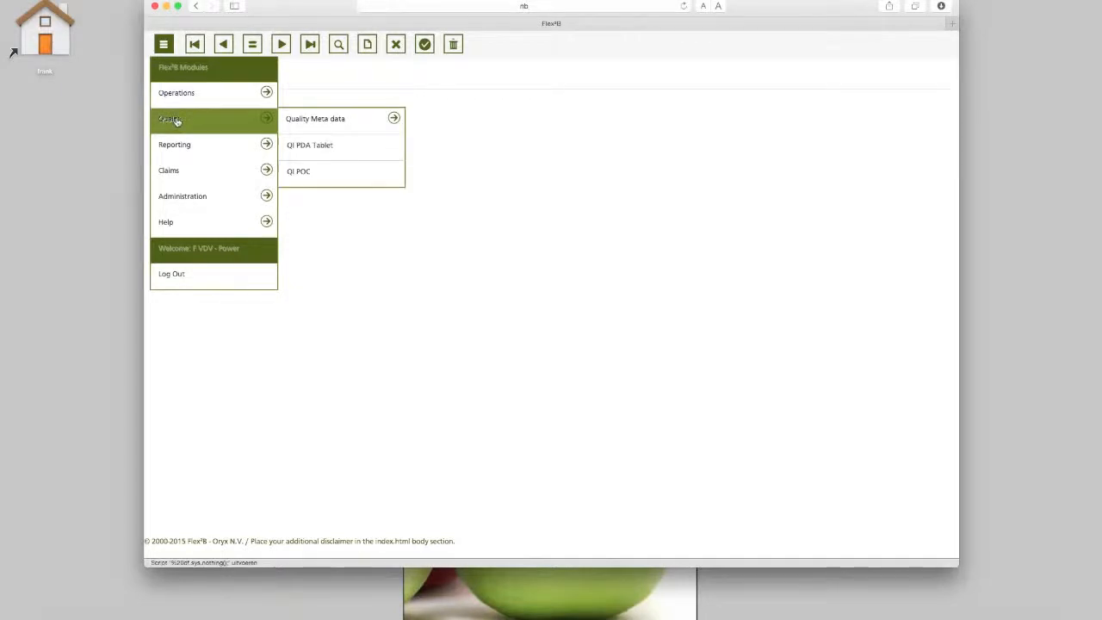
{"action": "mouse_move", "coordinate": [177, 146]}
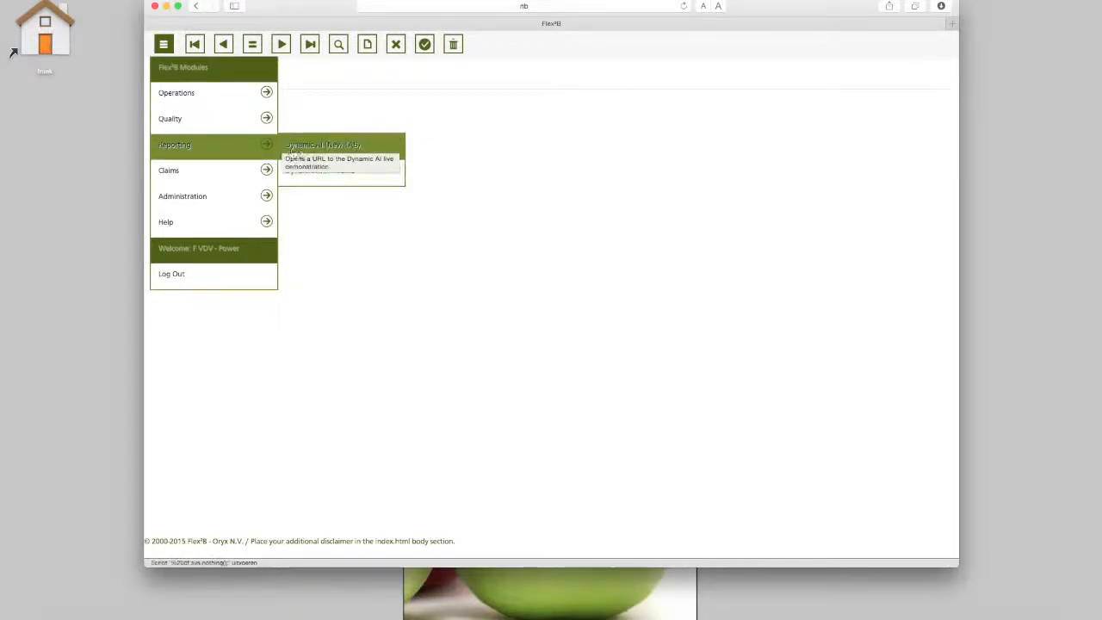
{"action": "mouse_move", "coordinate": [240, 172]}
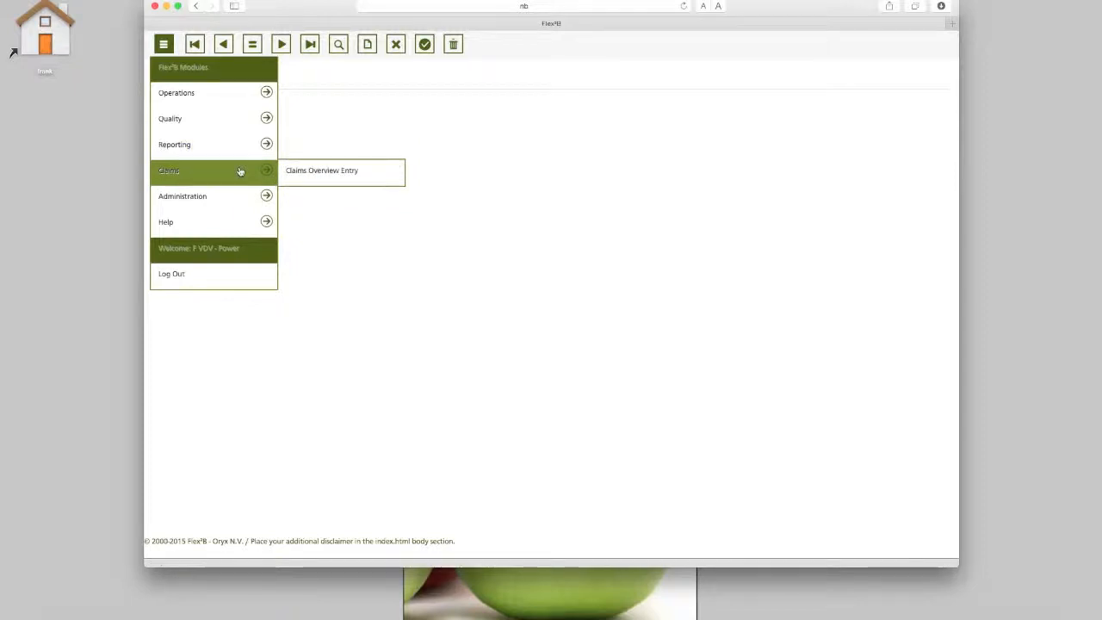
{"action": "mouse_move", "coordinate": [232, 107]}
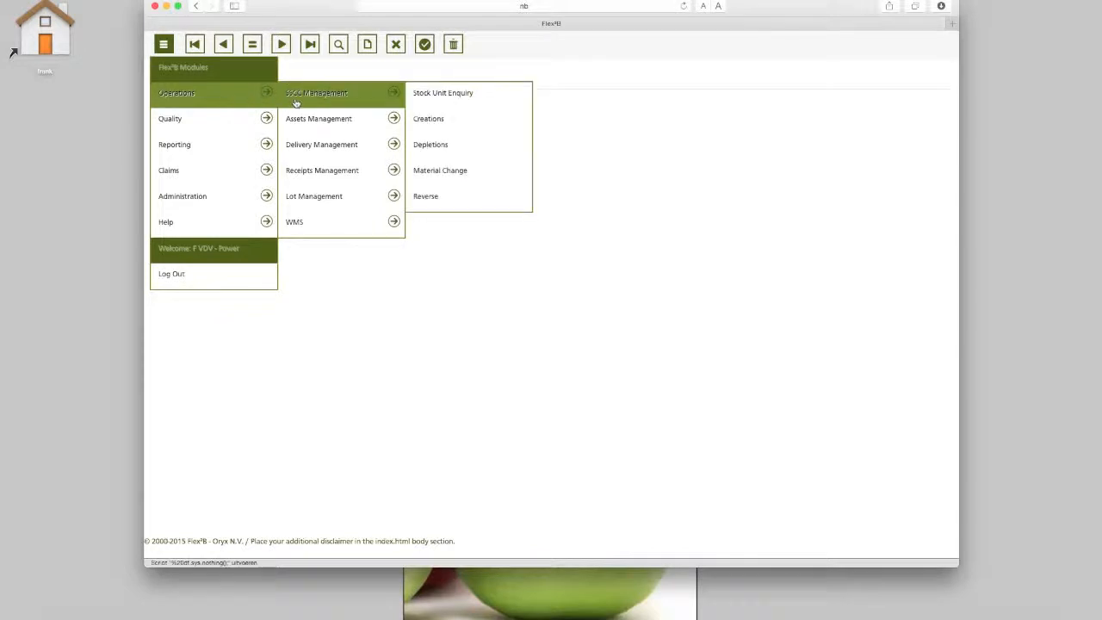
{"action": "mouse_move", "coordinate": [297, 118]}
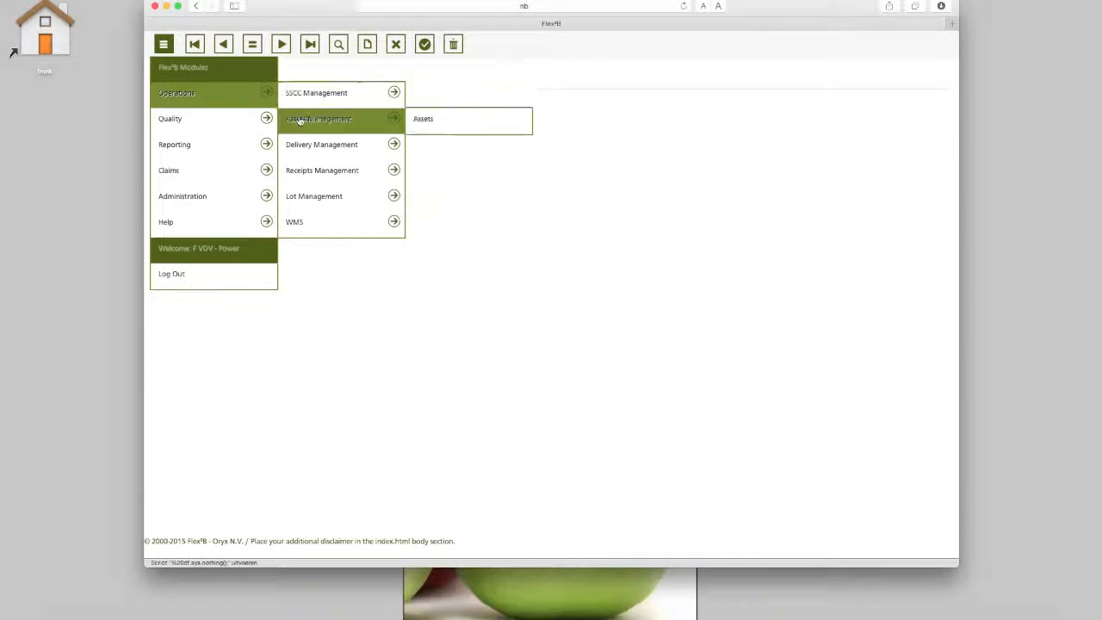
{"action": "left_click", "coordinate": [420, 122]}
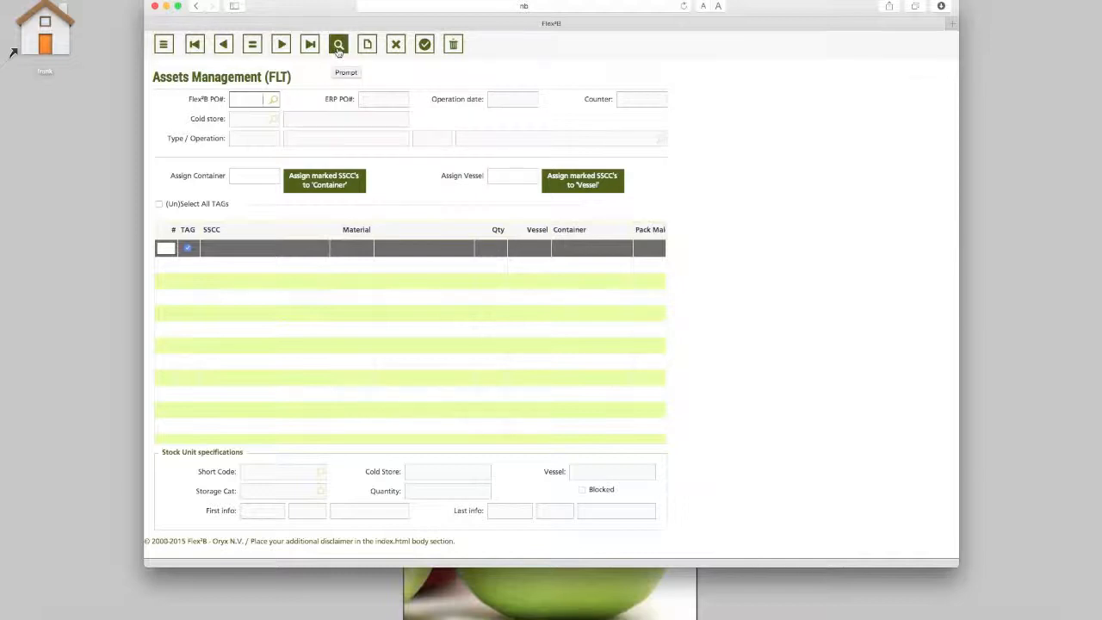
Look up the Flex²B production orders and load the last one in the list.
{"action": "left_click", "coordinate": [274, 101]}
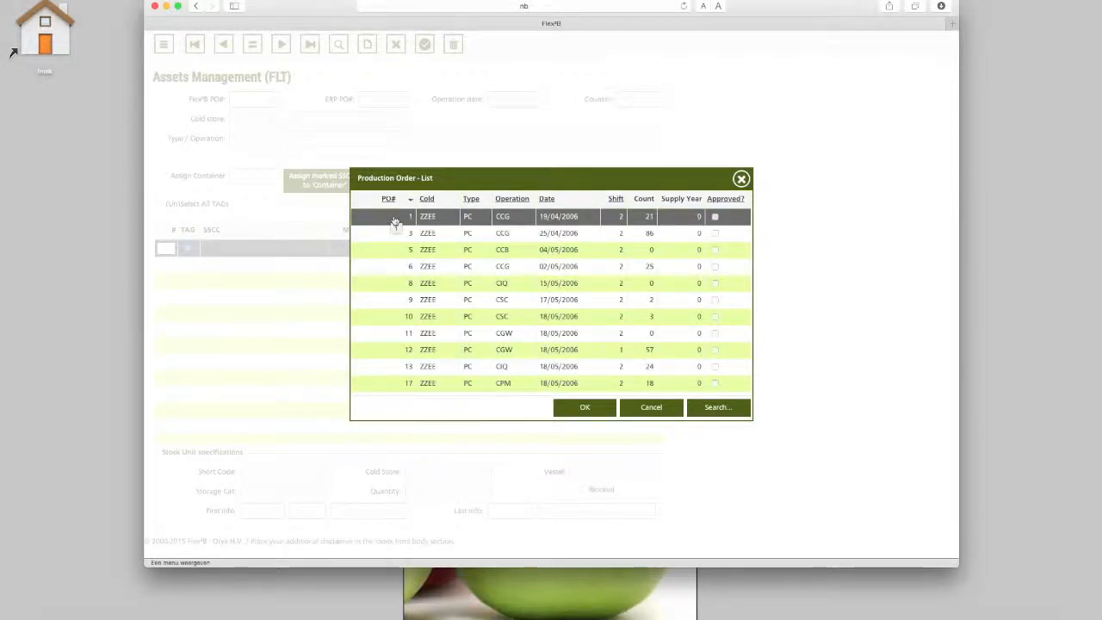
{"action": "key", "text": "End"}
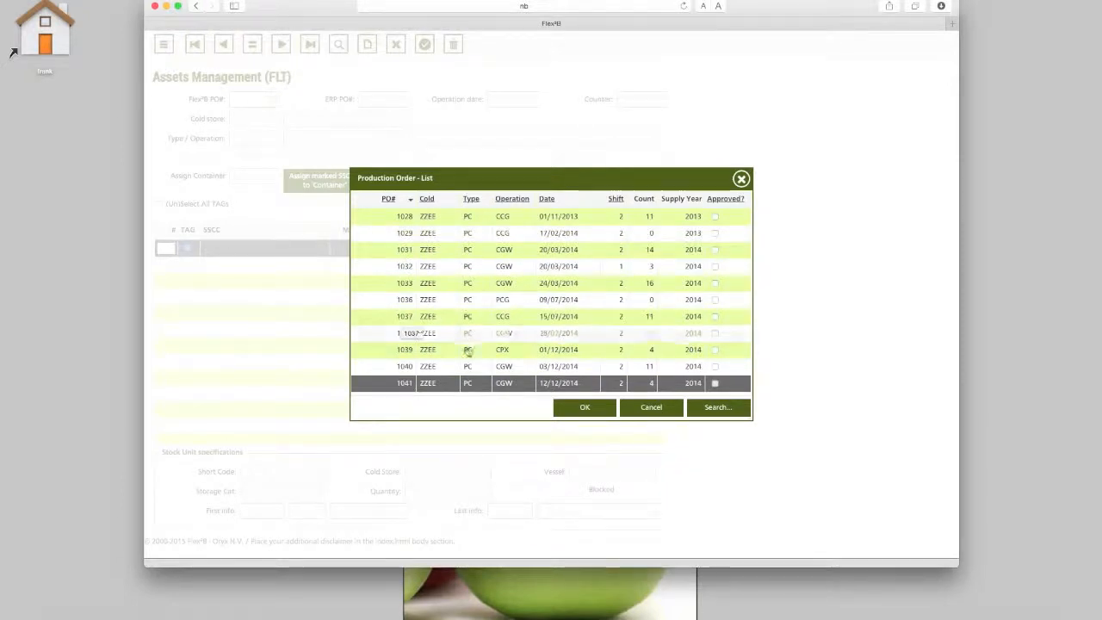
{"action": "left_click", "coordinate": [586, 409]}
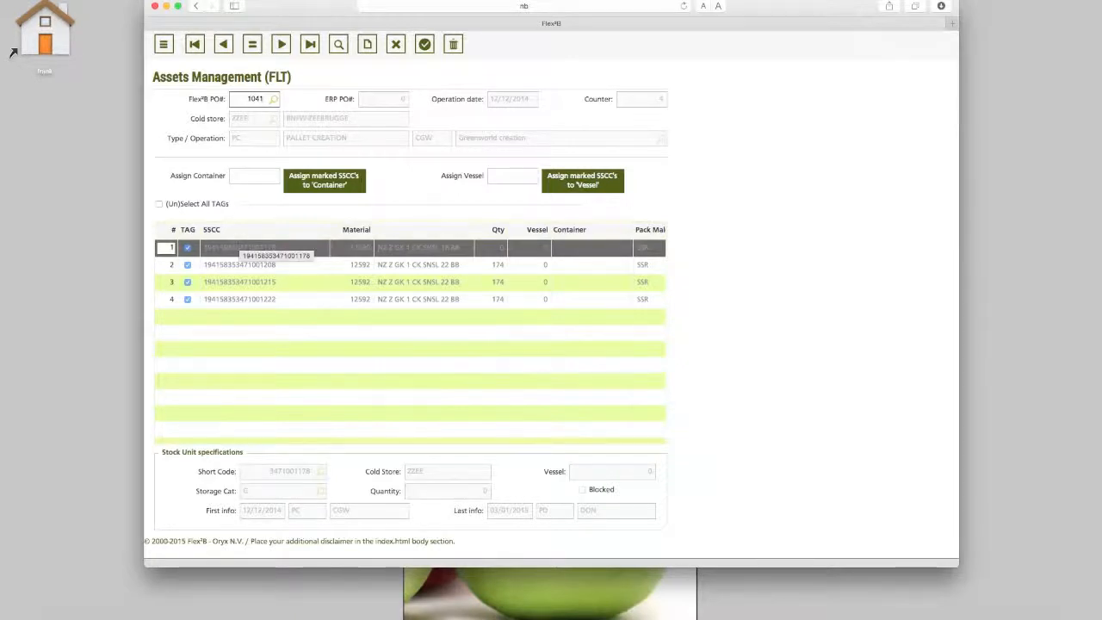
{"action": "left_click", "coordinate": [242, 177]}
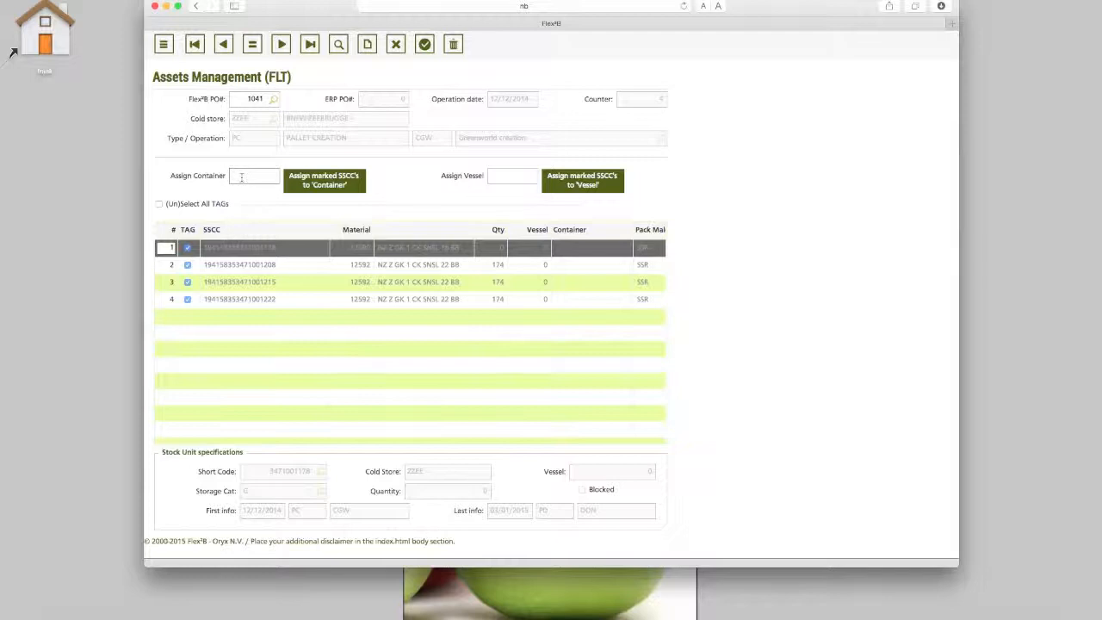
{"action": "type", "text": "9876543212345"}
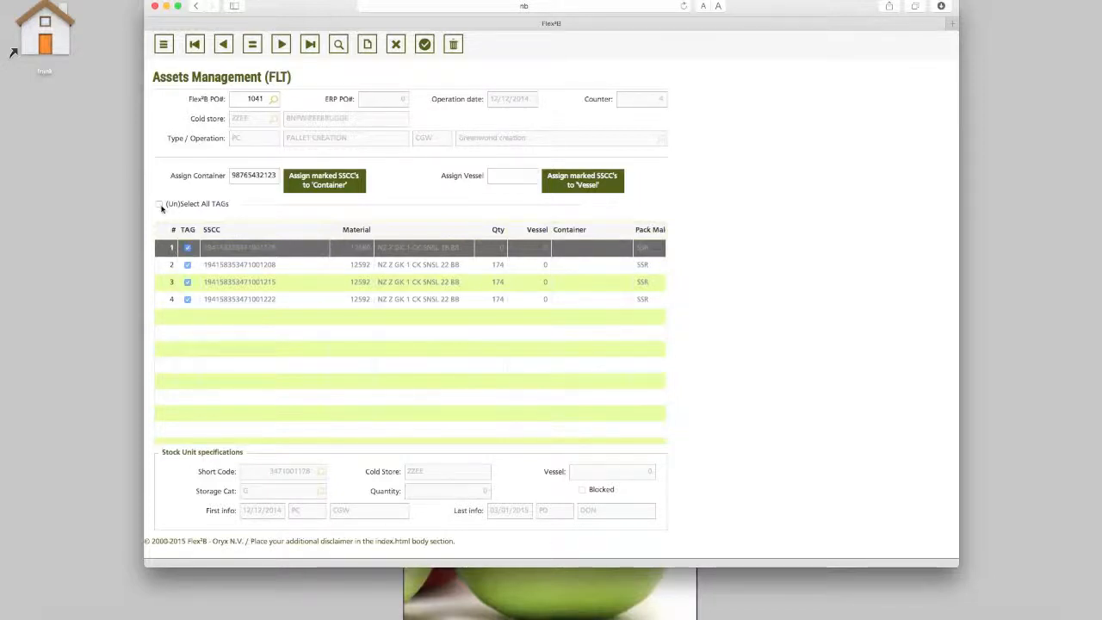
{"action": "left_click", "coordinate": [160, 205]}
{"action": "left_click", "coordinate": [159, 205]}
{"action": "left_click", "coordinate": [189, 283]}
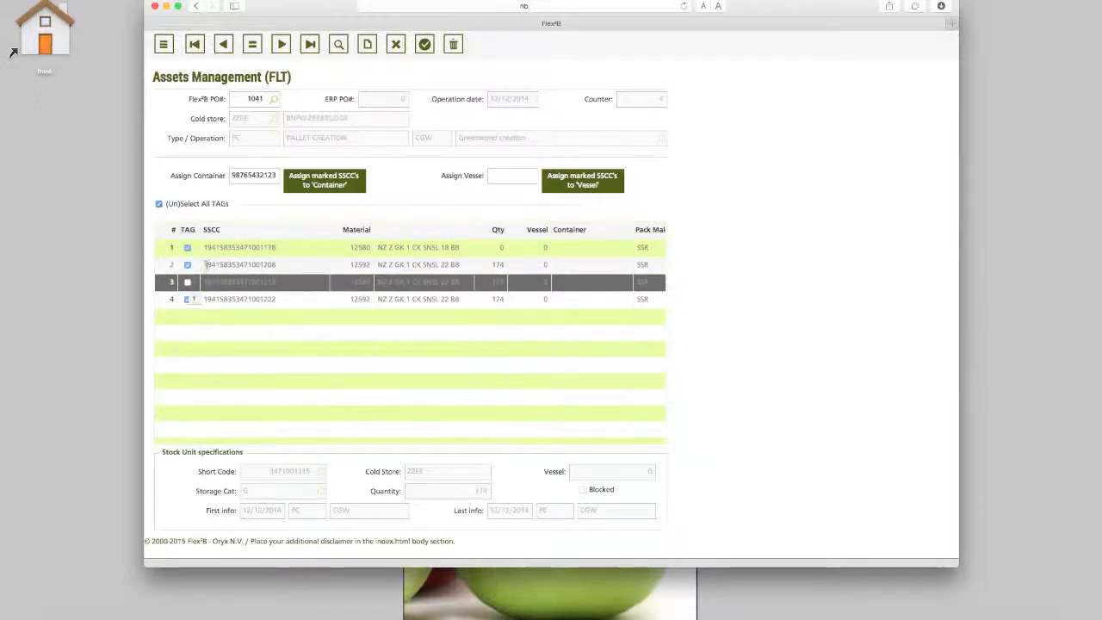
{"action": "left_click", "coordinate": [220, 267]}
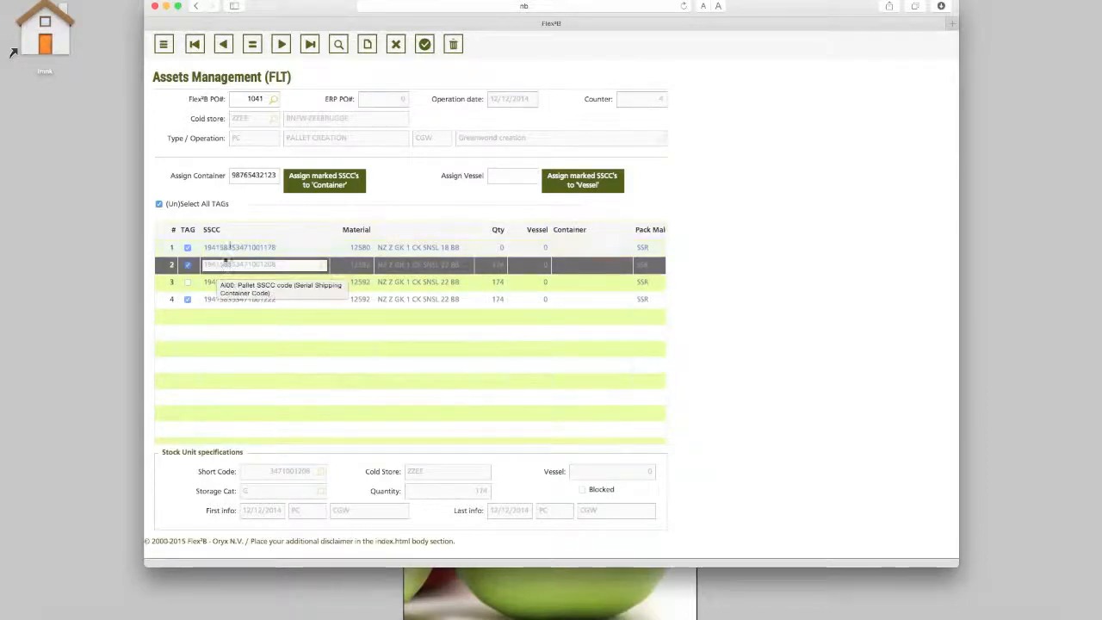
{"action": "left_click", "coordinate": [266, 177]}
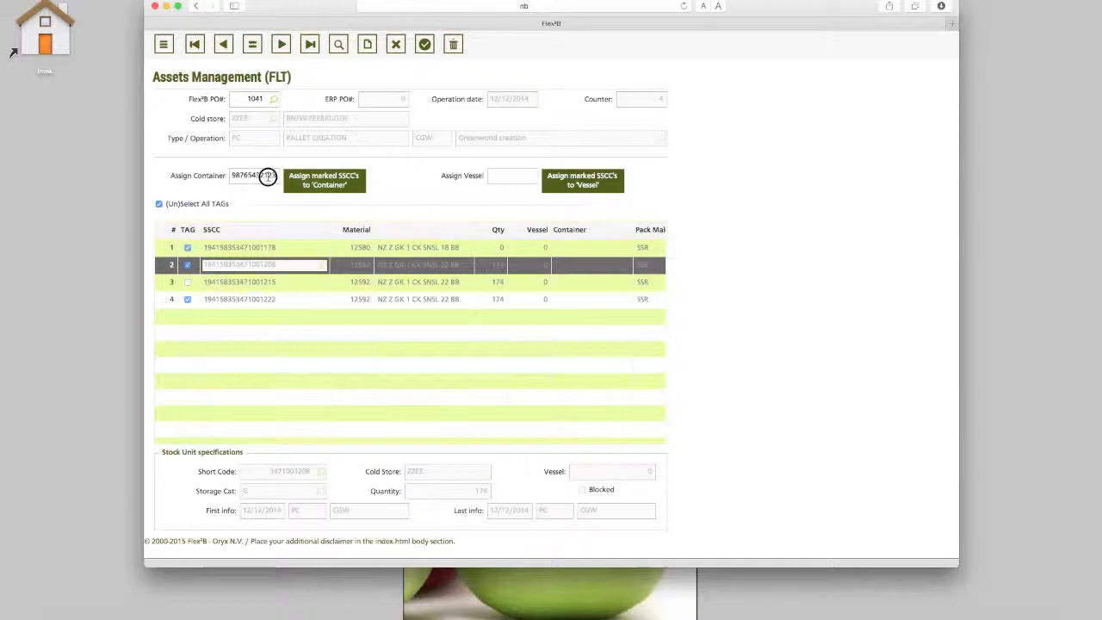
{"action": "left_click", "coordinate": [312, 182]}
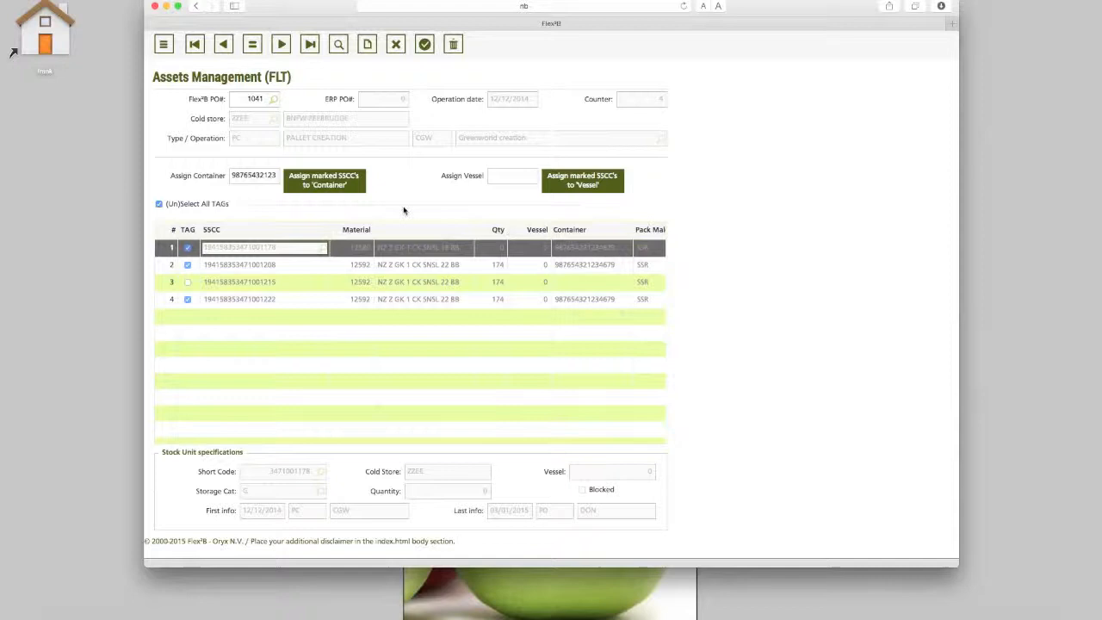
Open the Stock Unit Enquiry screen under SSCC Management in the Operations module.
{"action": "left_click", "coordinate": [163, 44]}
{"action": "mouse_move", "coordinate": [175, 99]}
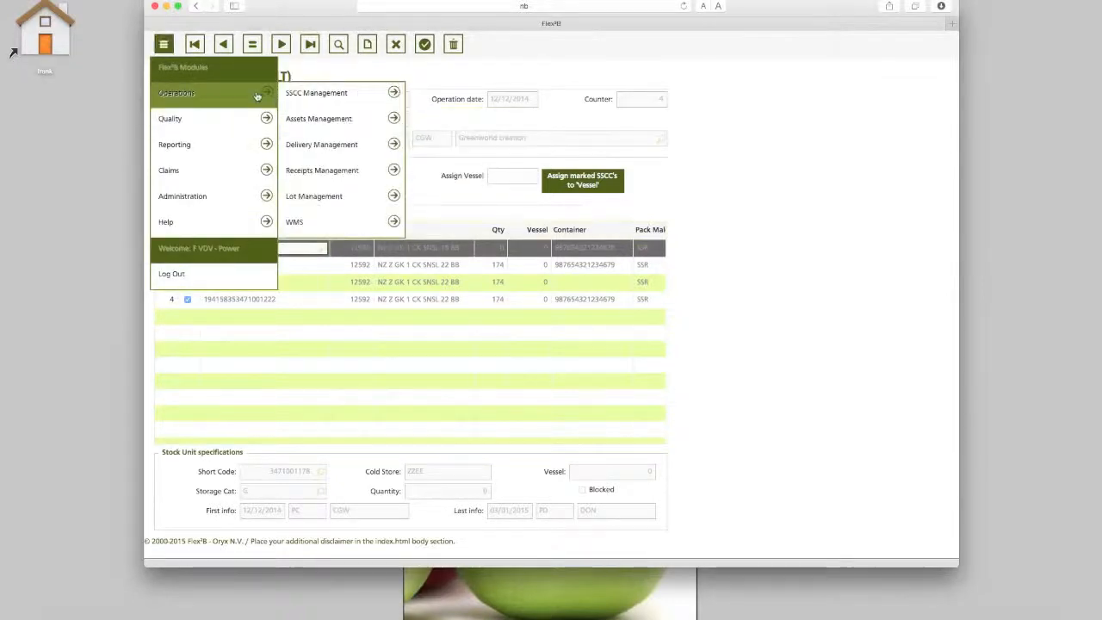
{"action": "mouse_move", "coordinate": [293, 96]}
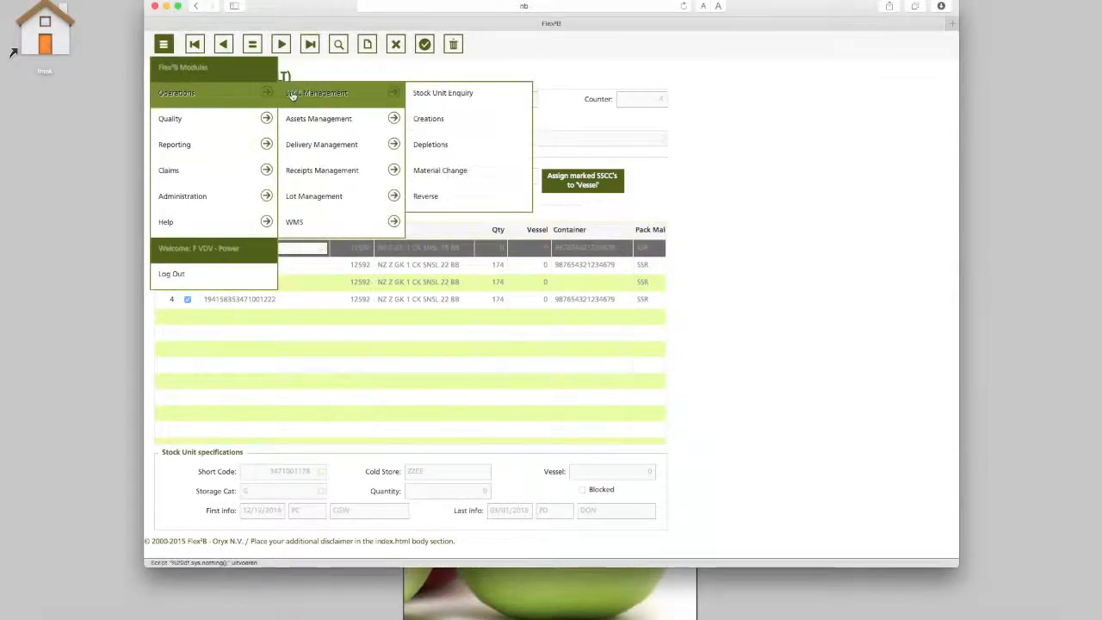
{"action": "left_click", "coordinate": [424, 97]}
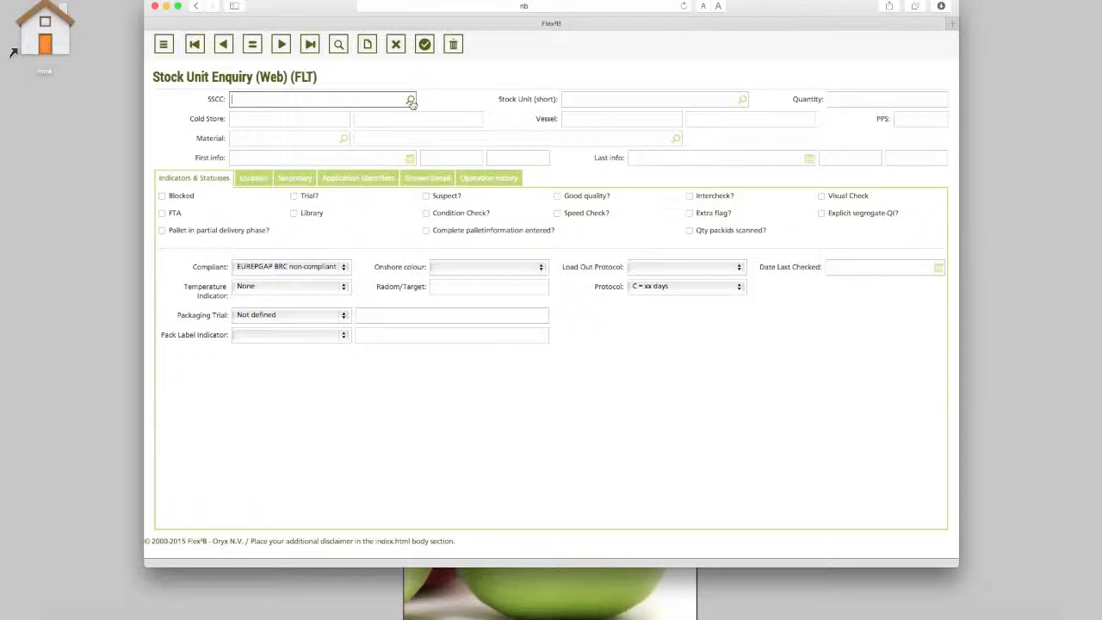
Browse the months and years of the First info calendar and set the date to 11/03/2015.
{"action": "left_click", "coordinate": [411, 160]}
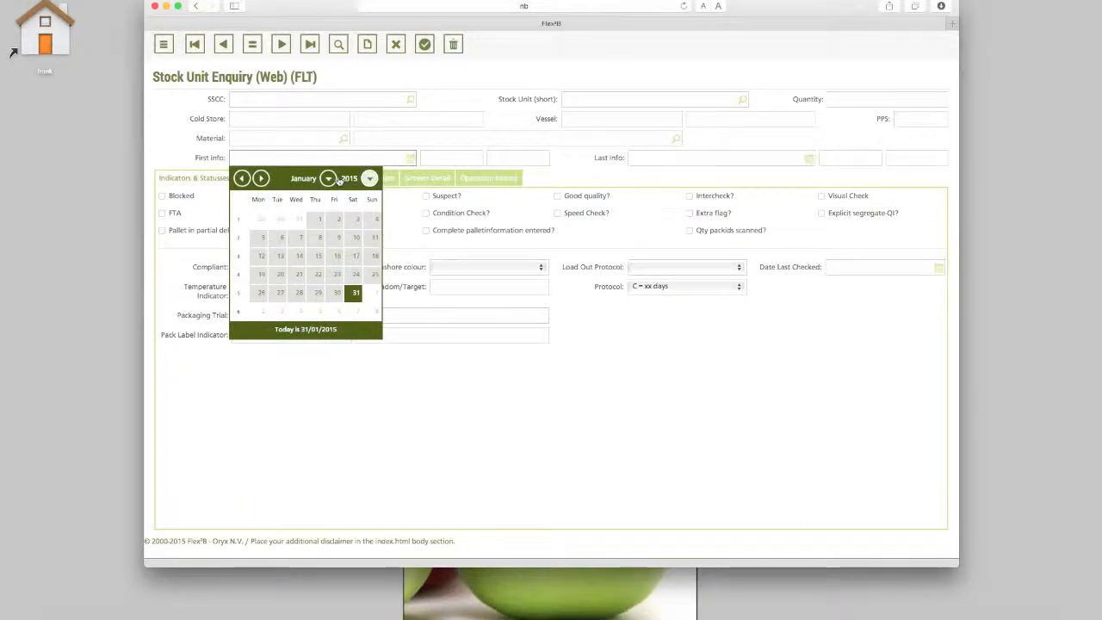
{"action": "left_click", "coordinate": [370, 179]}
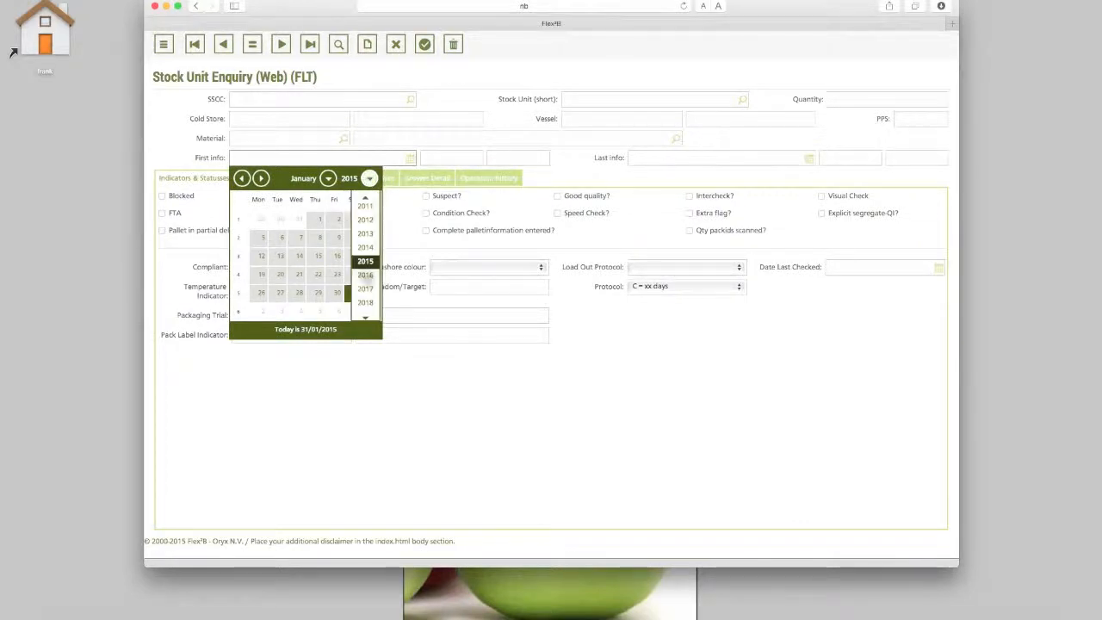
{"action": "left_click", "coordinate": [329, 180]}
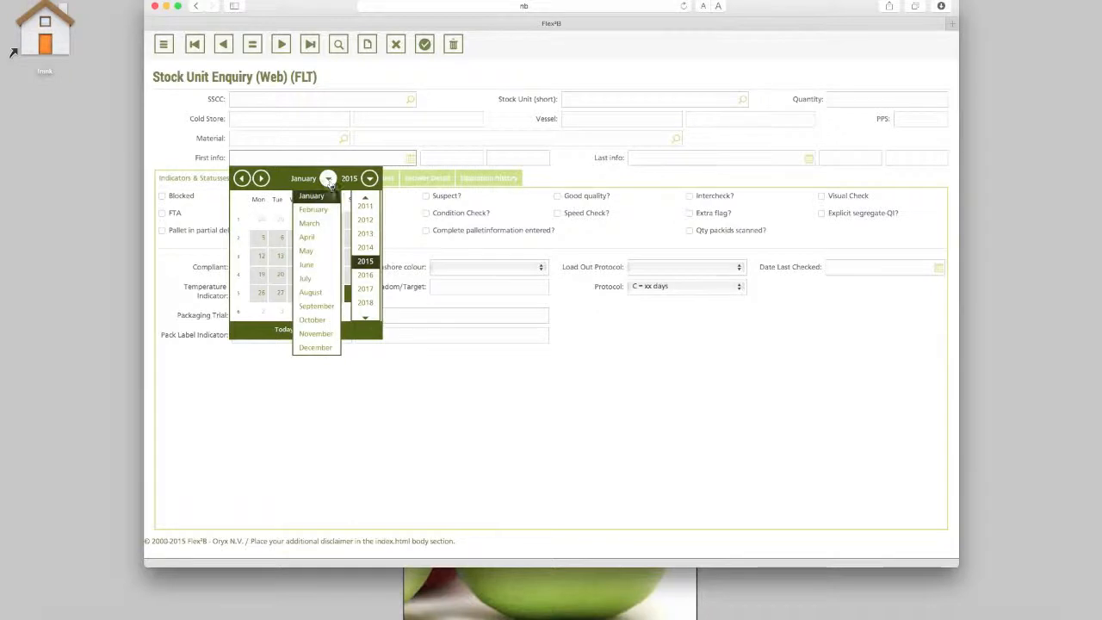
{"action": "left_click", "coordinate": [261, 179]}
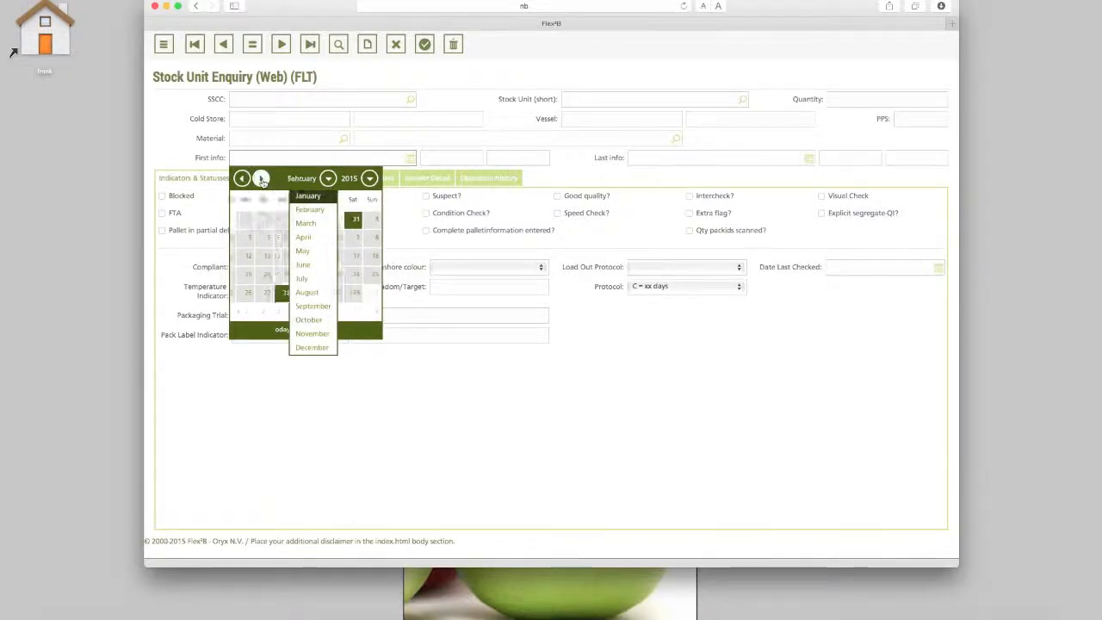
{"action": "left_click", "coordinate": [243, 178]}
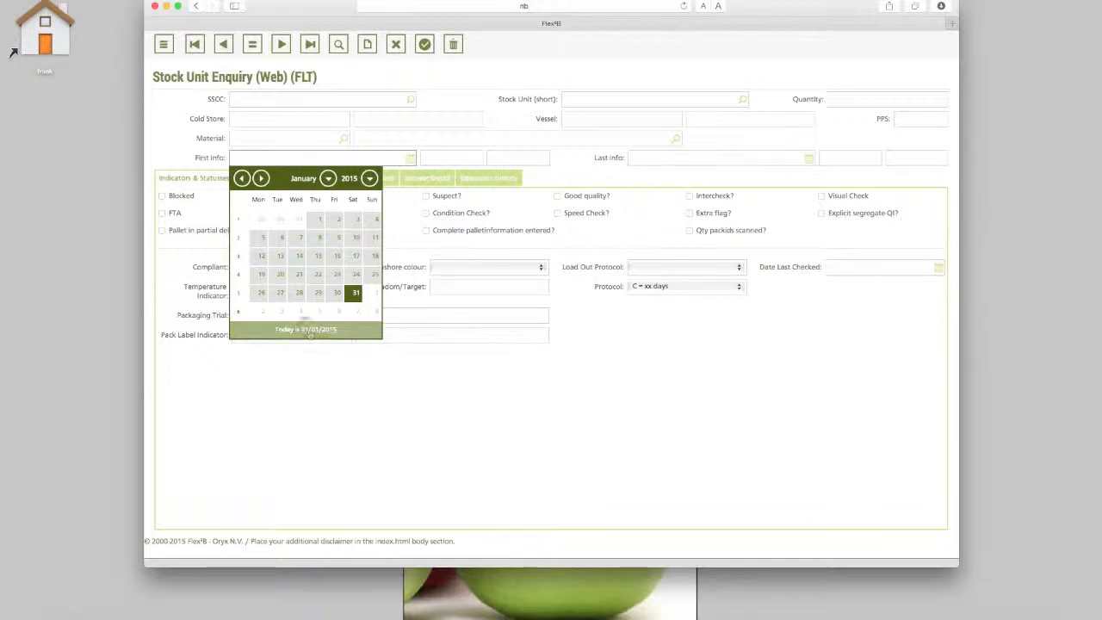
{"action": "left_click", "coordinate": [261, 178]}
{"action": "left_click", "coordinate": [262, 178]}
{"action": "left_click", "coordinate": [298, 256]}
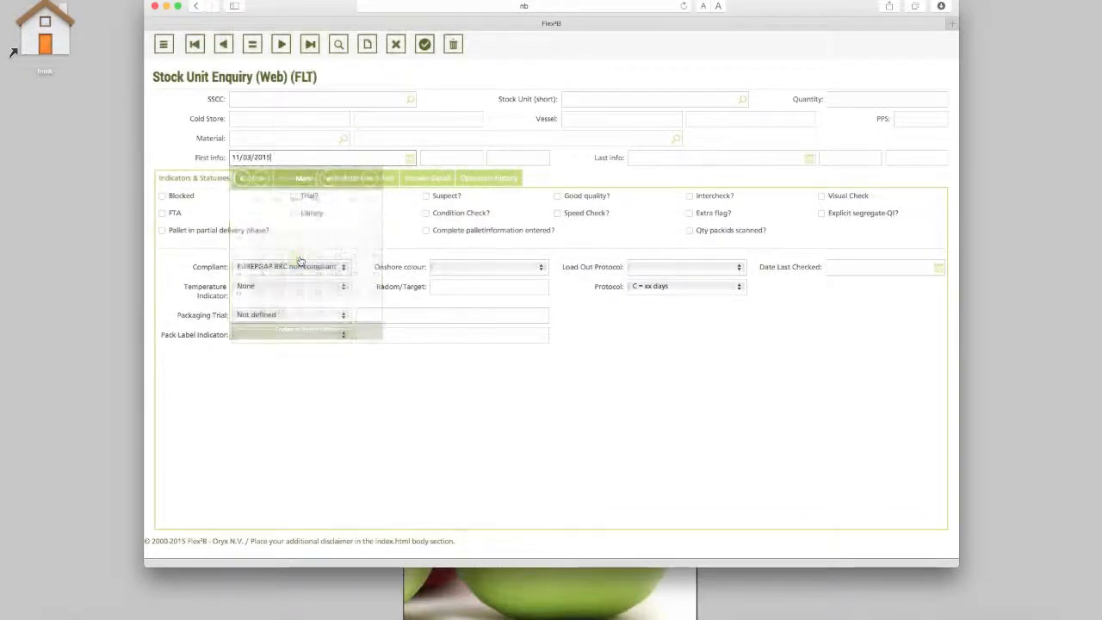
Set the First info date to today's date, 31/01/2015, from the calendar.
{"action": "left_click", "coordinate": [407, 162]}
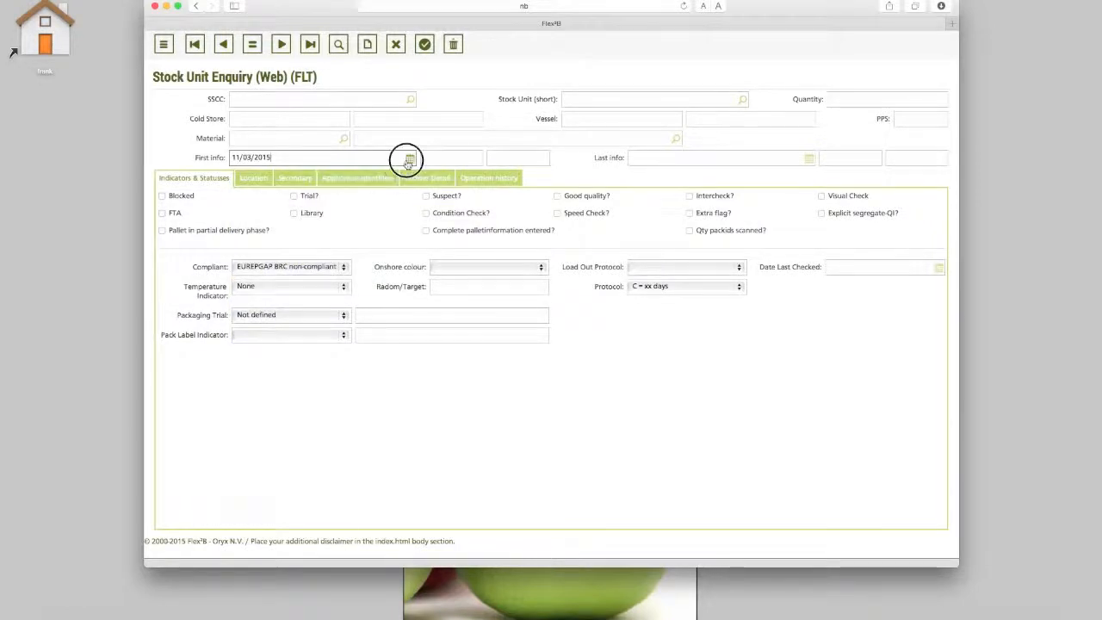
{"action": "left_click", "coordinate": [303, 331]}
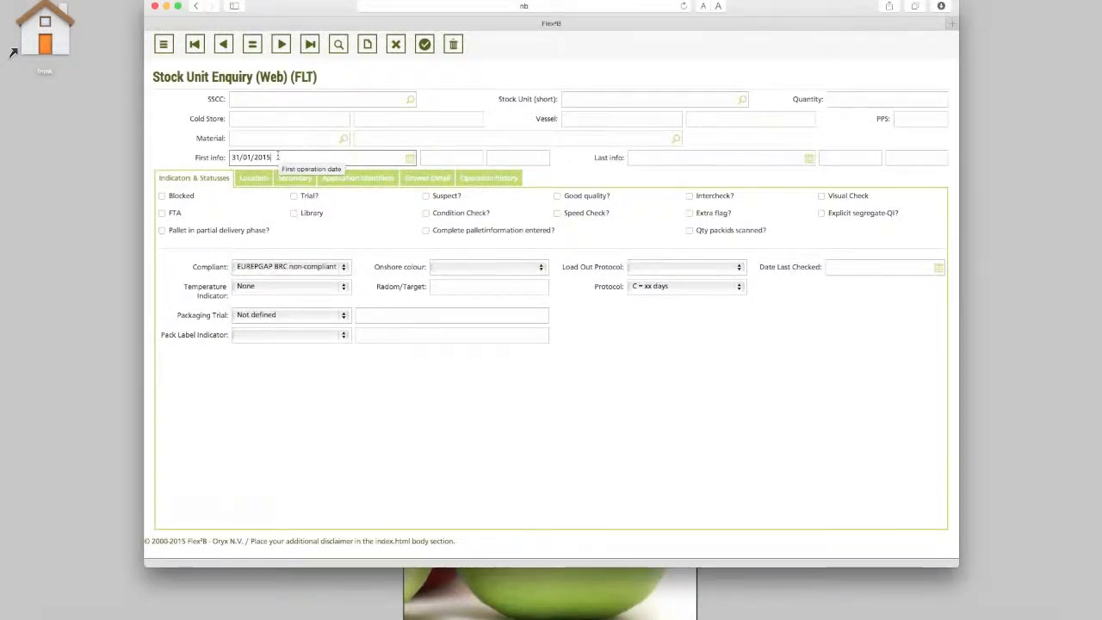
{"action": "left_click_drag", "start_coordinate": [276, 157], "coordinate": [229, 155]}
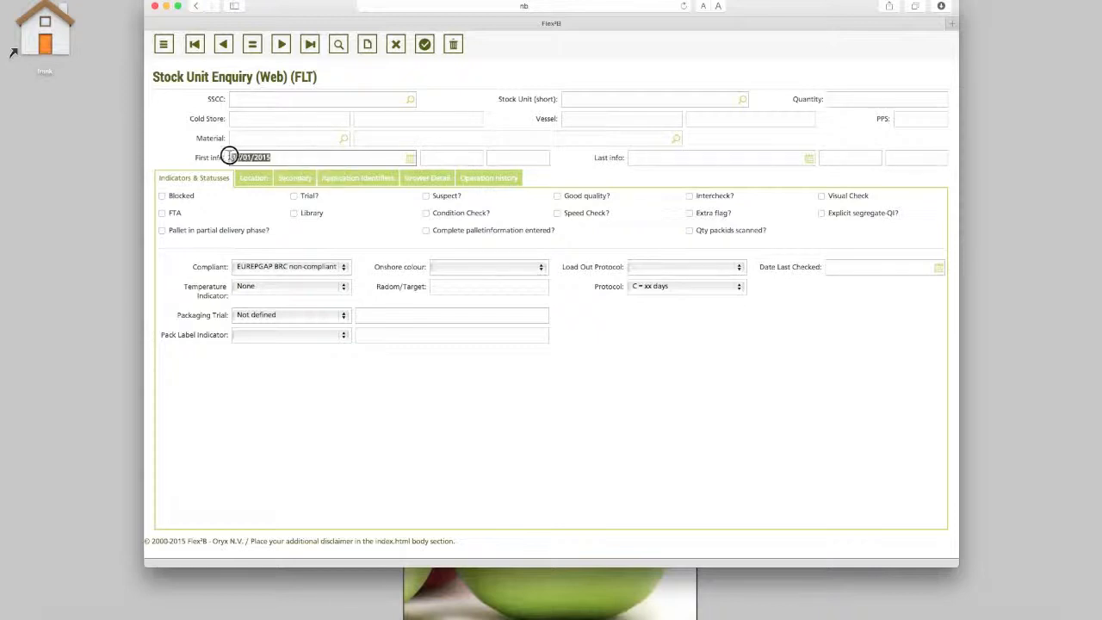
{"action": "left_click", "coordinate": [294, 159]}
Enable the Trial? and Library indicators and view the Compliant options without choosing another one.
{"action": "left_click", "coordinate": [294, 197]}
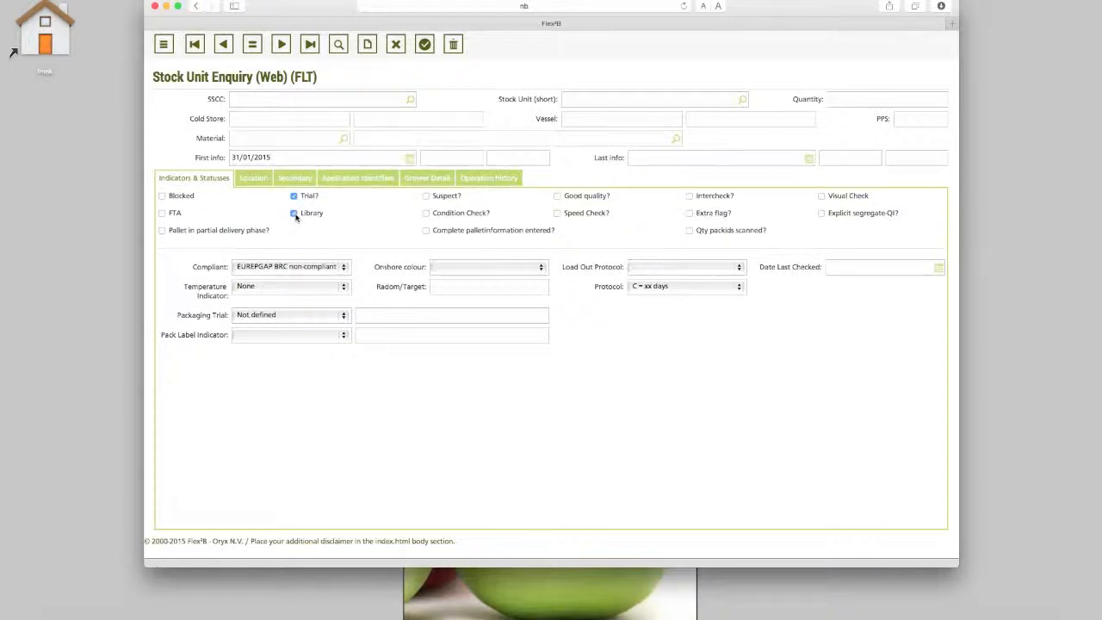
{"action": "left_click", "coordinate": [345, 269]}
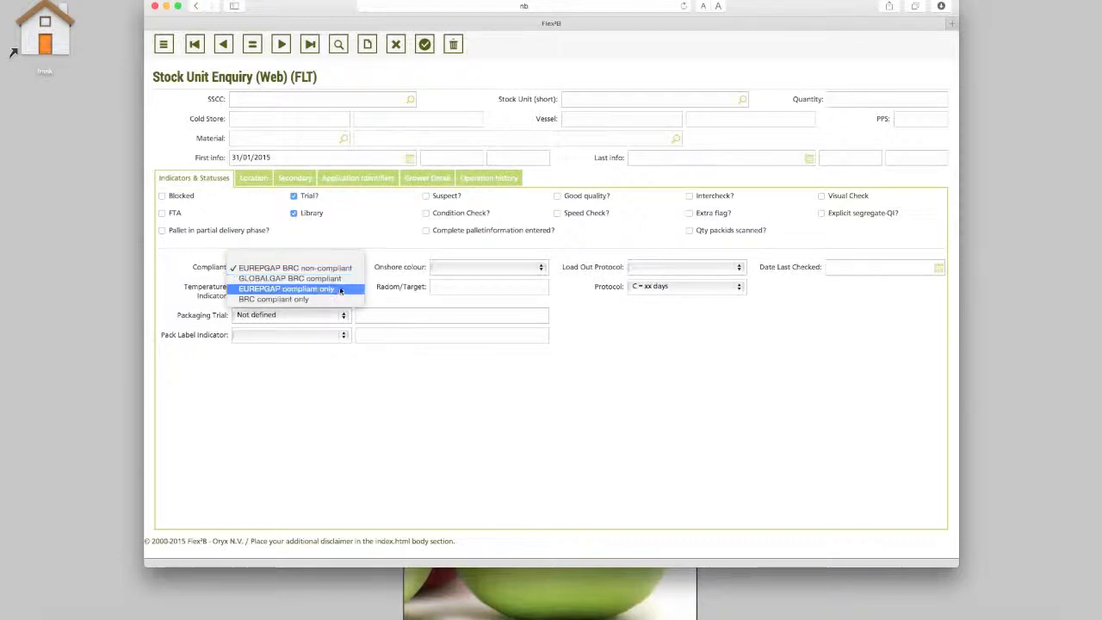
{"action": "left_click", "coordinate": [352, 234]}
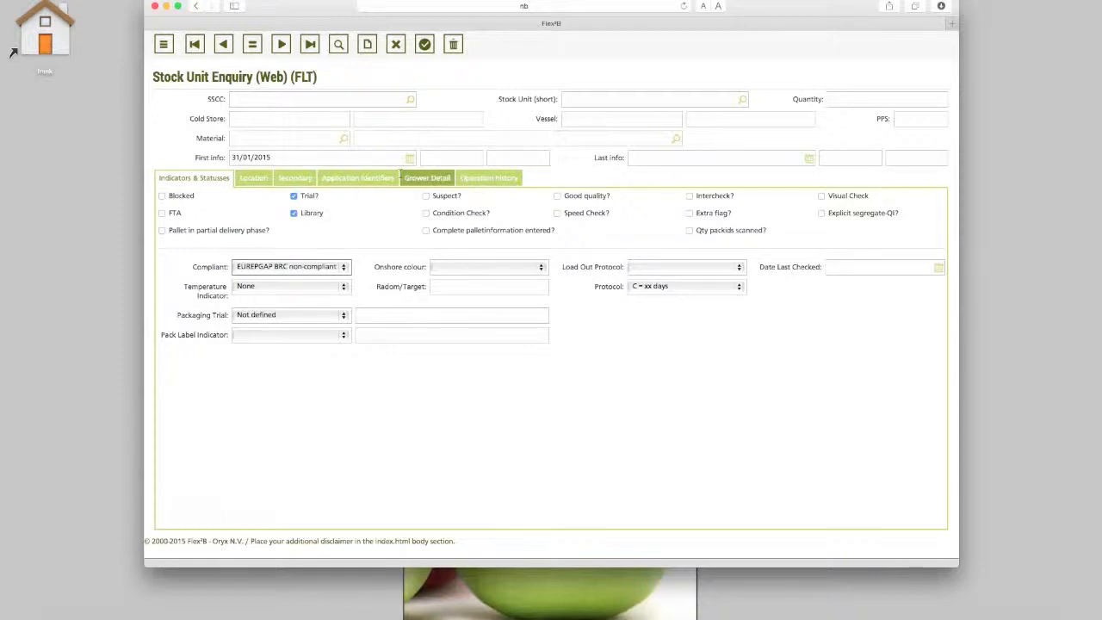
Retrieve the last stock unit record and examine its grower details.
{"action": "left_click", "coordinate": [355, 101]}
{"action": "left_click", "coordinate": [283, 47]}
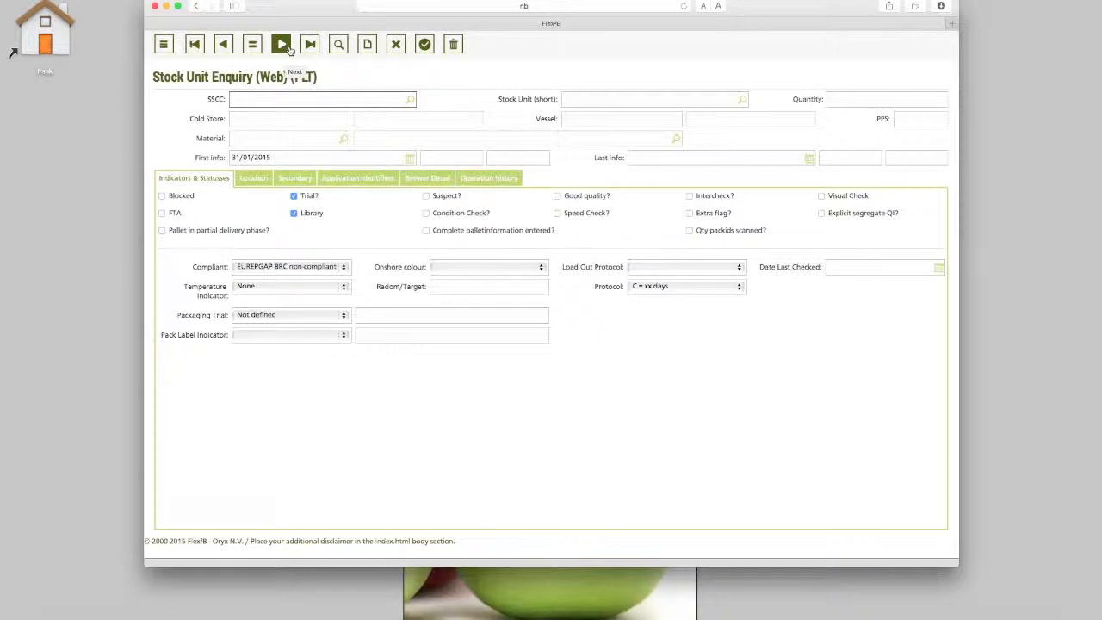
{"action": "left_click", "coordinate": [310, 47]}
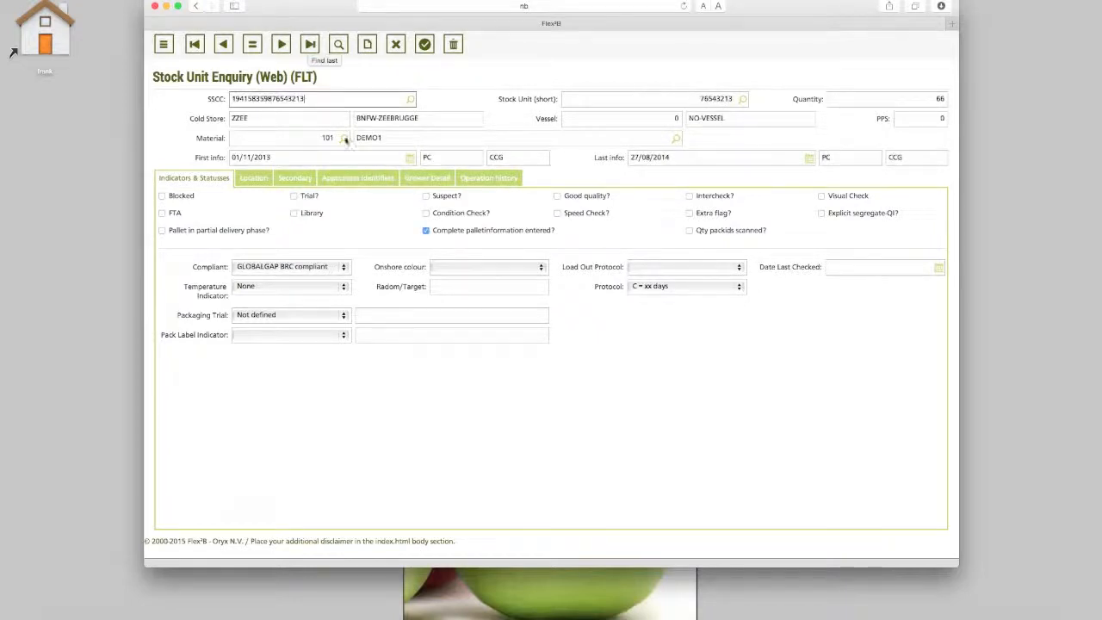
{"action": "left_click", "coordinate": [411, 179]}
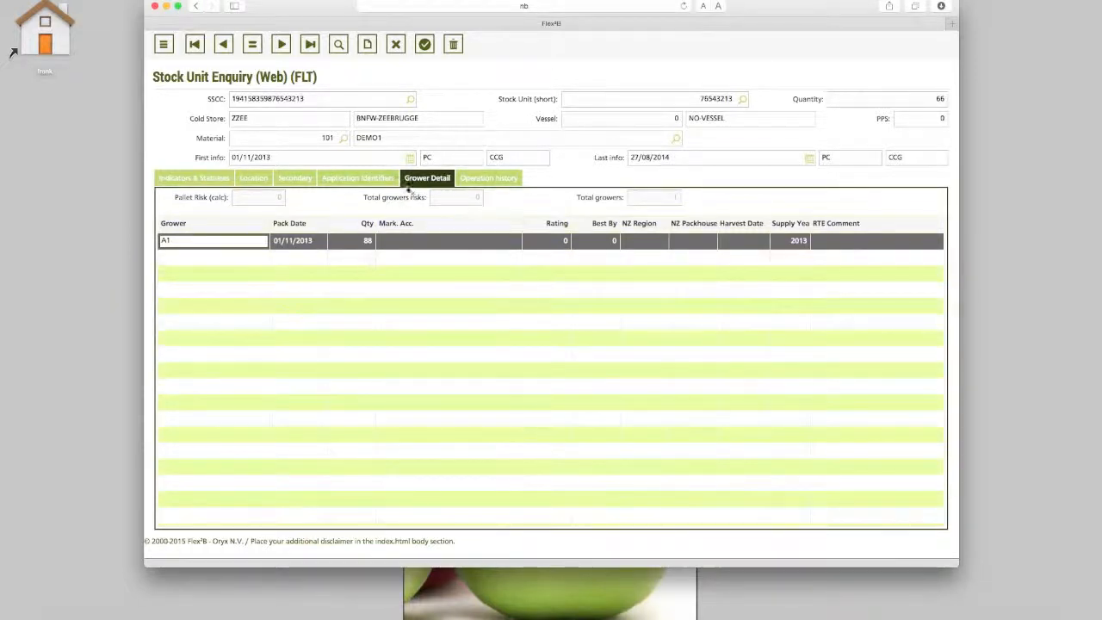
Retrieve the first stock unit record and examine its grower details and operation history.
{"action": "left_click", "coordinate": [323, 98]}
{"action": "left_click", "coordinate": [198, 50]}
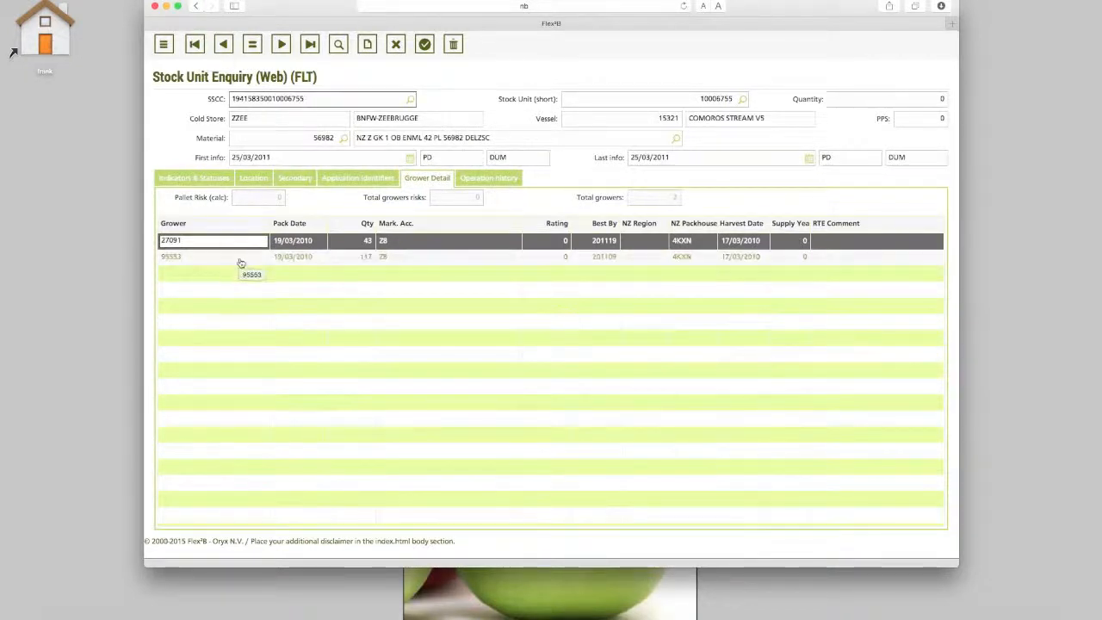
{"action": "left_click", "coordinate": [468, 180]}
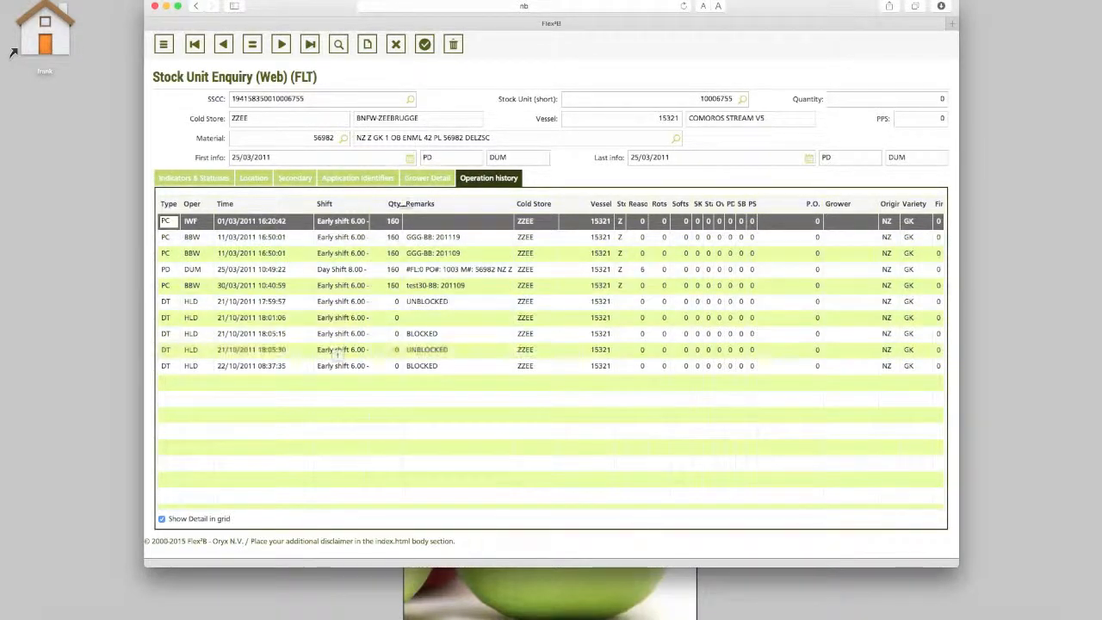
{"action": "left_click", "coordinate": [423, 179]}
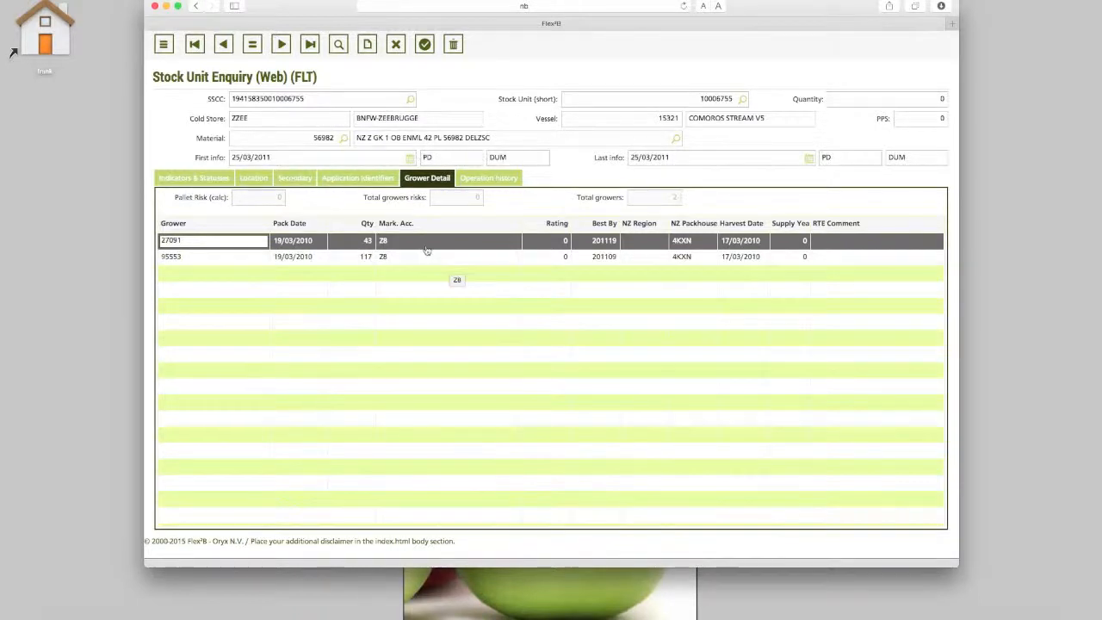
Review the stock unit's indicators and statuses, secondary data, application identifiers and grower details, ending on its location data.
{"action": "left_click", "coordinate": [196, 177]}
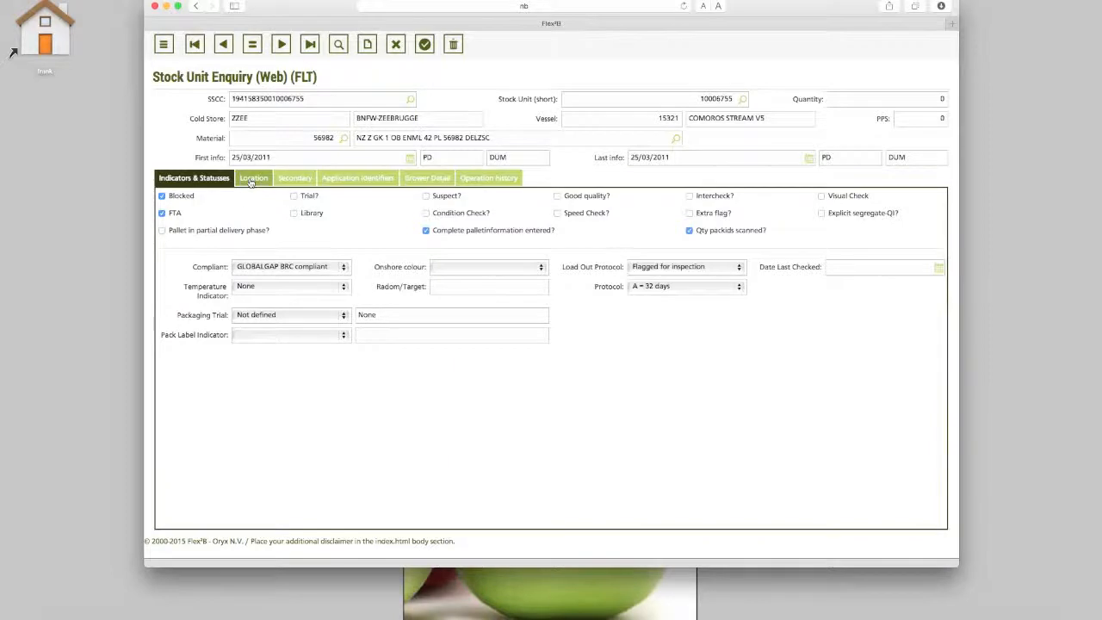
{"action": "left_click", "coordinate": [251, 179]}
{"action": "left_click", "coordinate": [294, 178]}
{"action": "left_click", "coordinate": [340, 181]}
{"action": "left_click", "coordinate": [416, 181]}
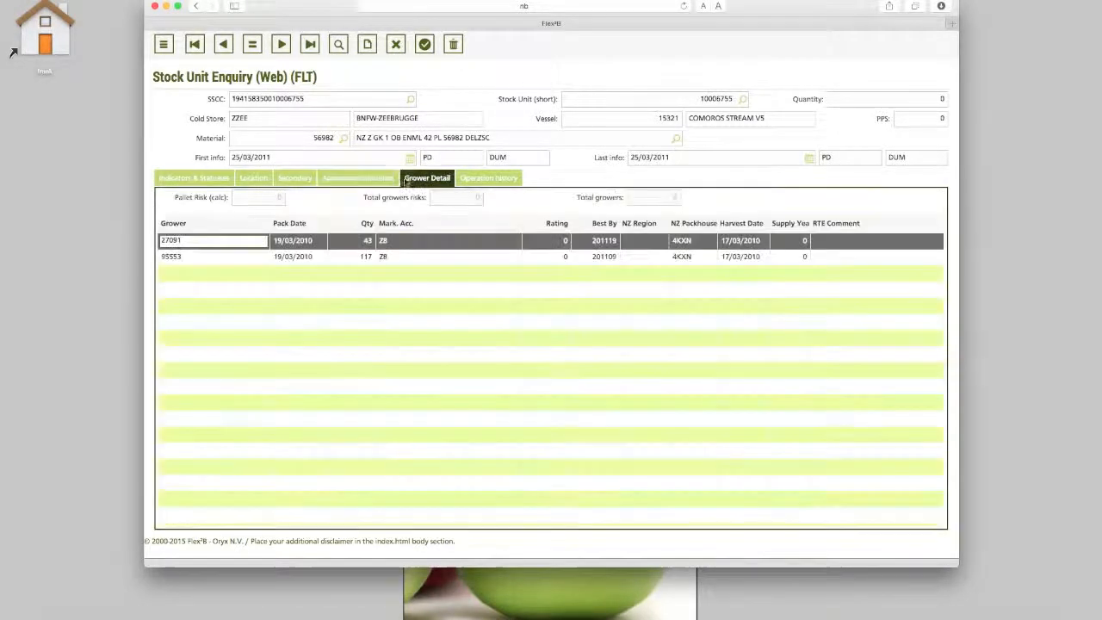
{"action": "left_click", "coordinate": [256, 180]}
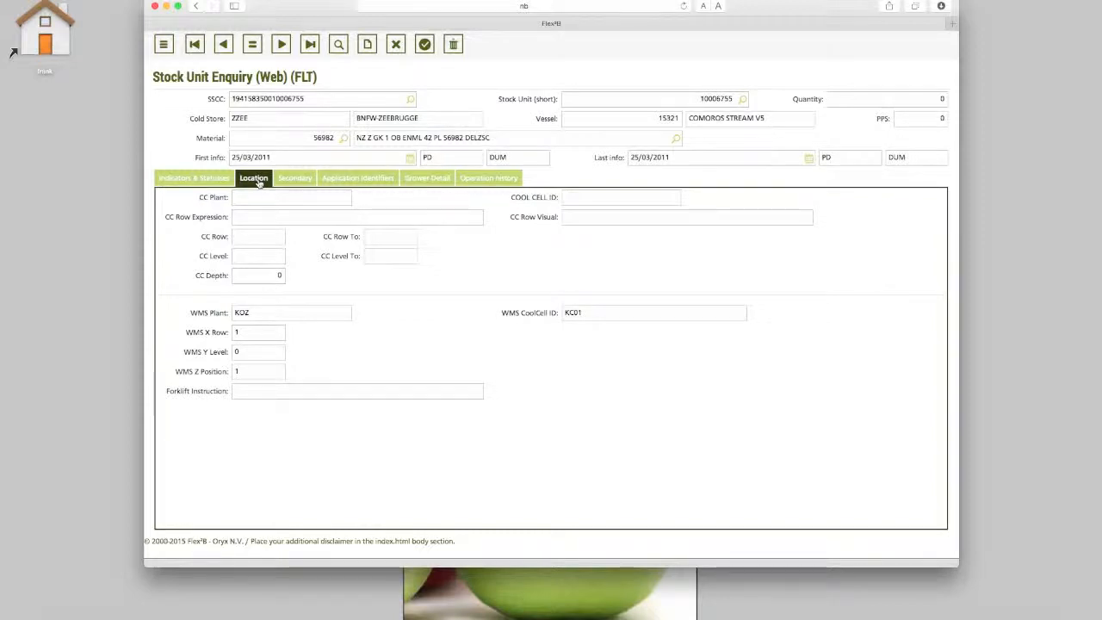
Open the Claims Overview Entry screen from the Claims module.
{"action": "left_click", "coordinate": [165, 47]}
{"action": "mouse_move", "coordinate": [272, 171]}
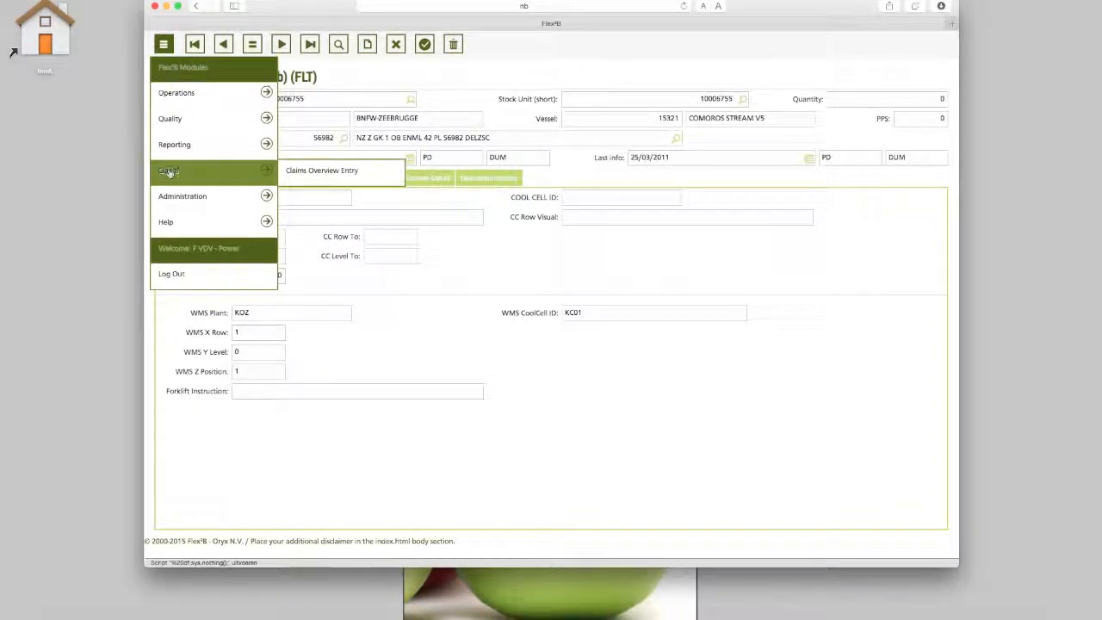
{"action": "left_click", "coordinate": [303, 171]}
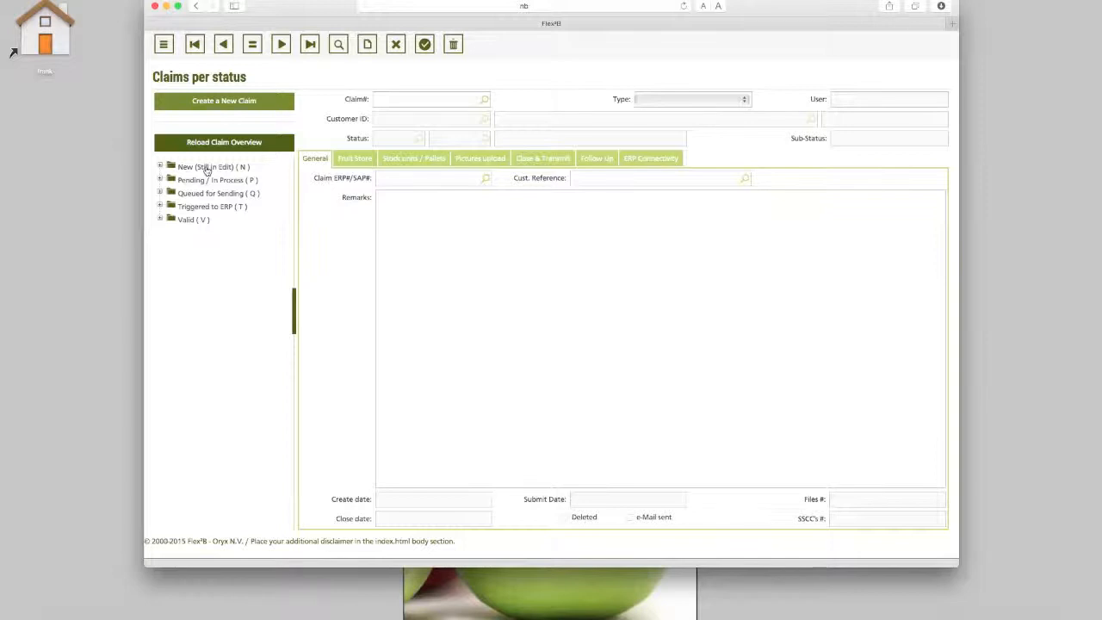
Expand the New (Still in Edit) claims with their Quality: Softs & Rots and Others groups, and widen the claim tree.
{"action": "left_click", "coordinate": [160, 168]}
{"action": "left_click", "coordinate": [172, 182]}
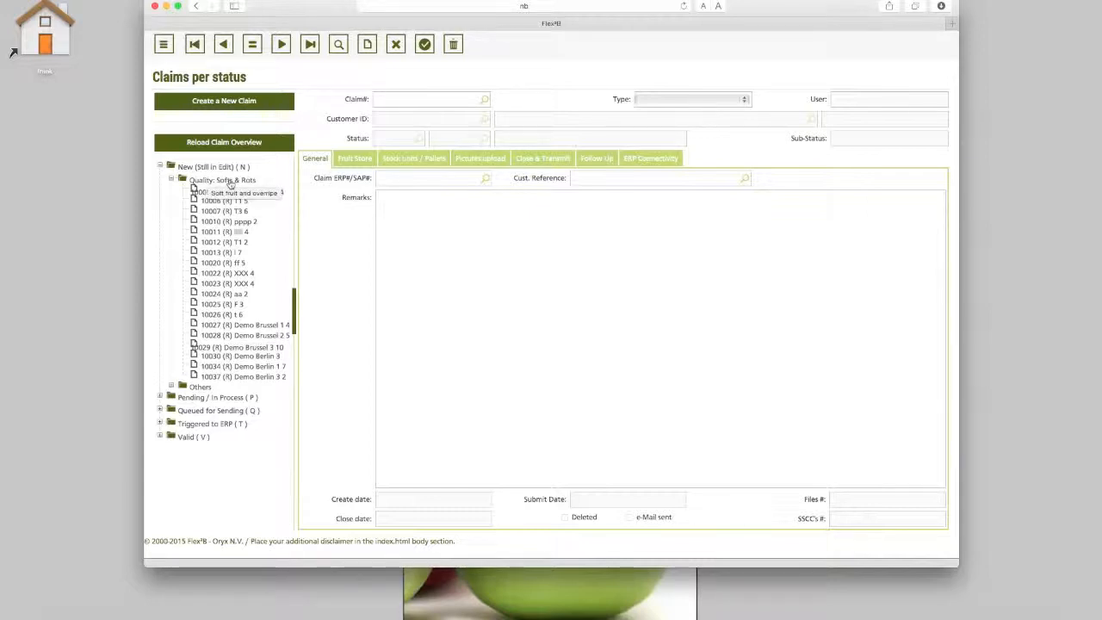
{"action": "left_click", "coordinate": [171, 386]}
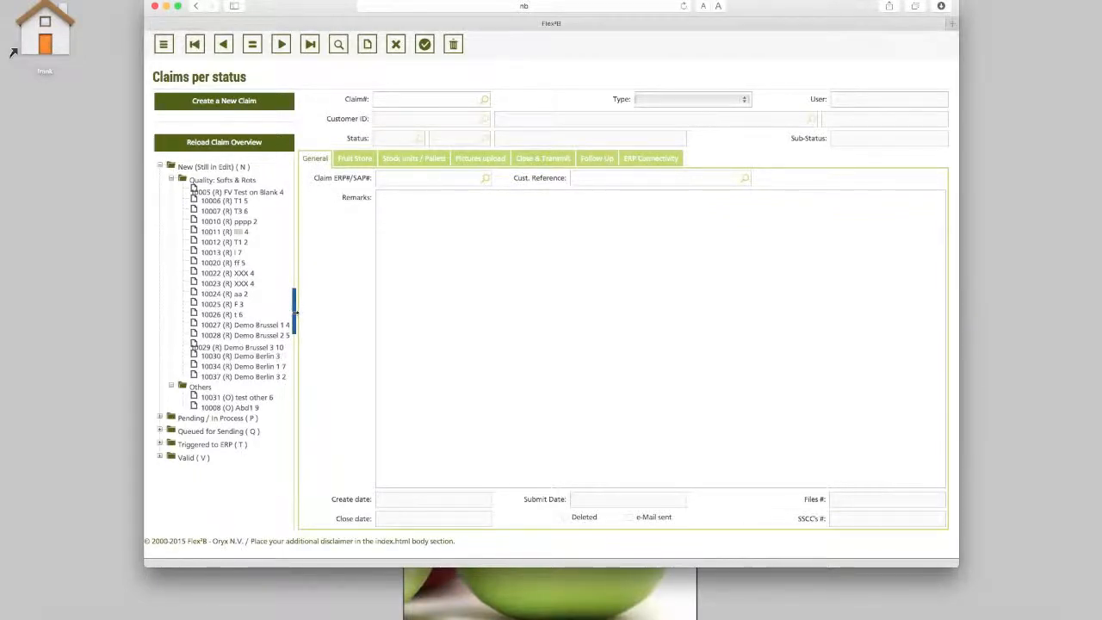
{"action": "left_click_drag", "start_coordinate": [294, 311], "coordinate": [329, 315]}
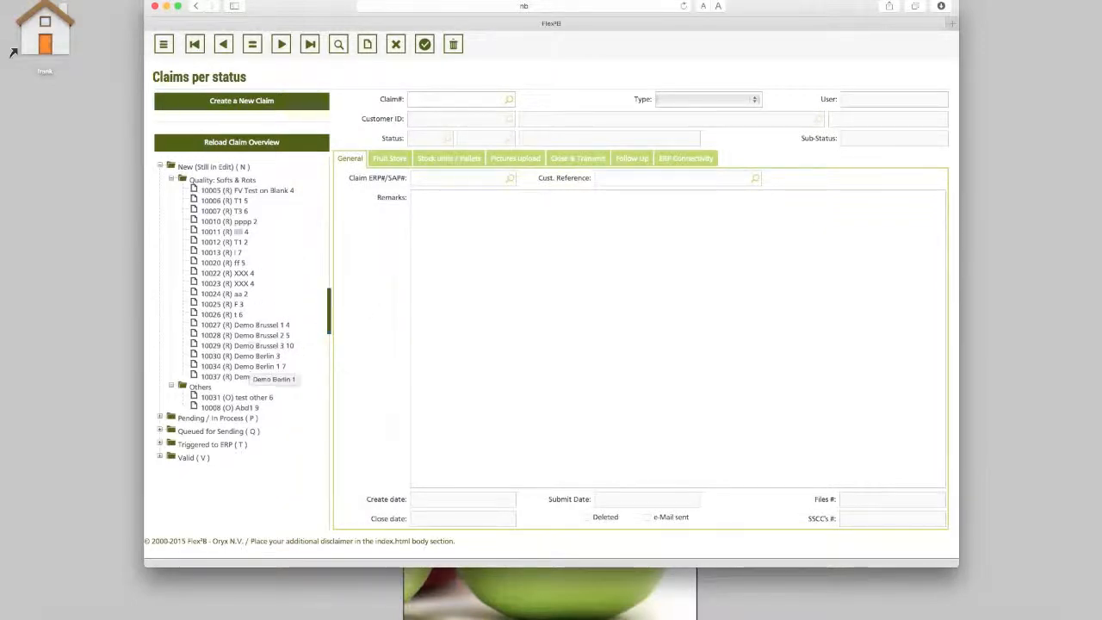
Open the Demo Berlin 3 claim and upload the picture 2013-09-21 11.48.35.jpg from the Finder folder Ripe fruit in the orchard.
{"action": "left_click", "coordinate": [253, 379]}
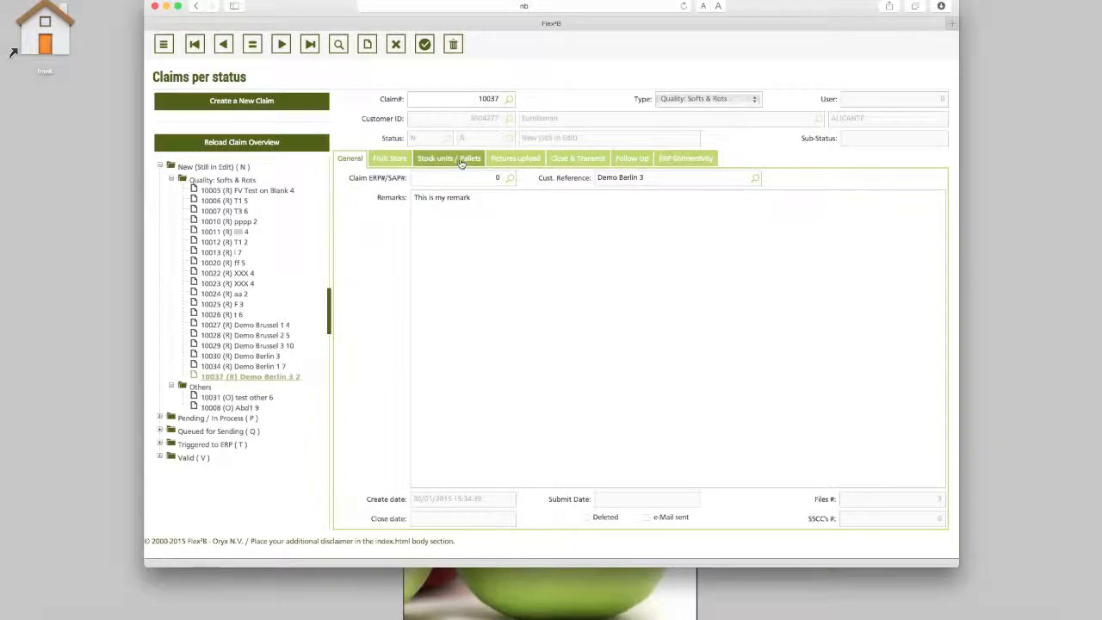
{"action": "left_click", "coordinate": [498, 161]}
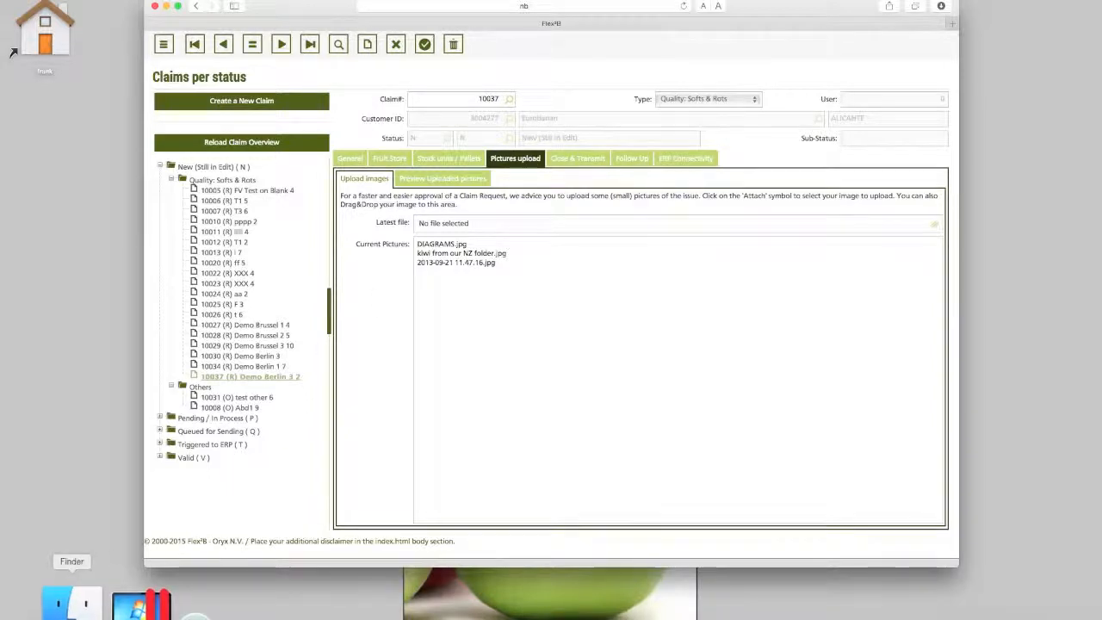
{"action": "left_click", "coordinate": [70, 603]}
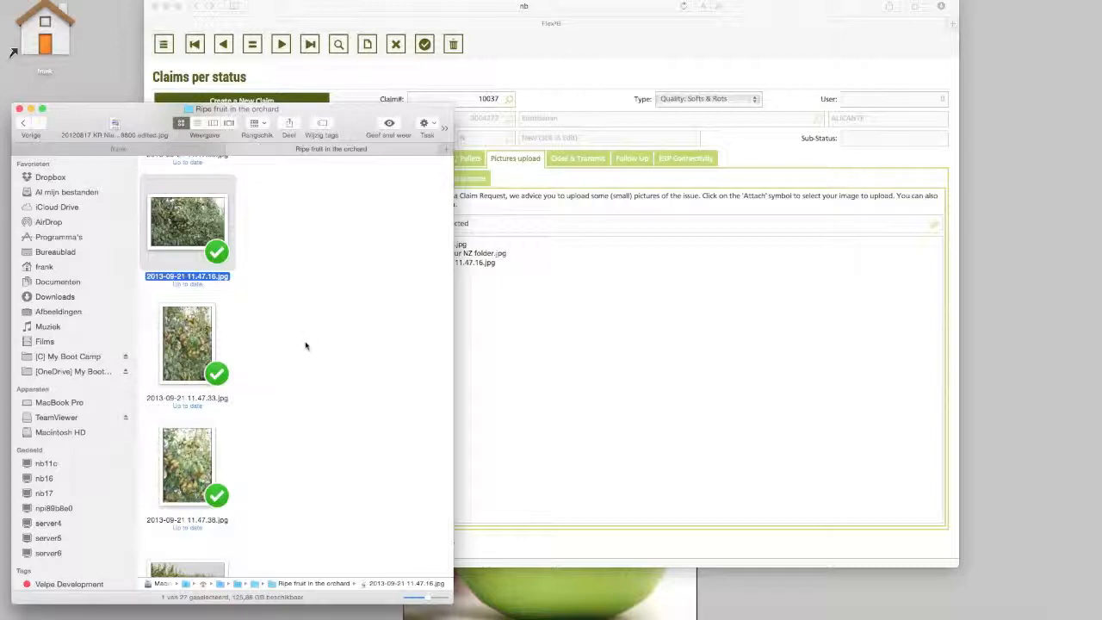
{"action": "left_click", "coordinate": [310, 349]}
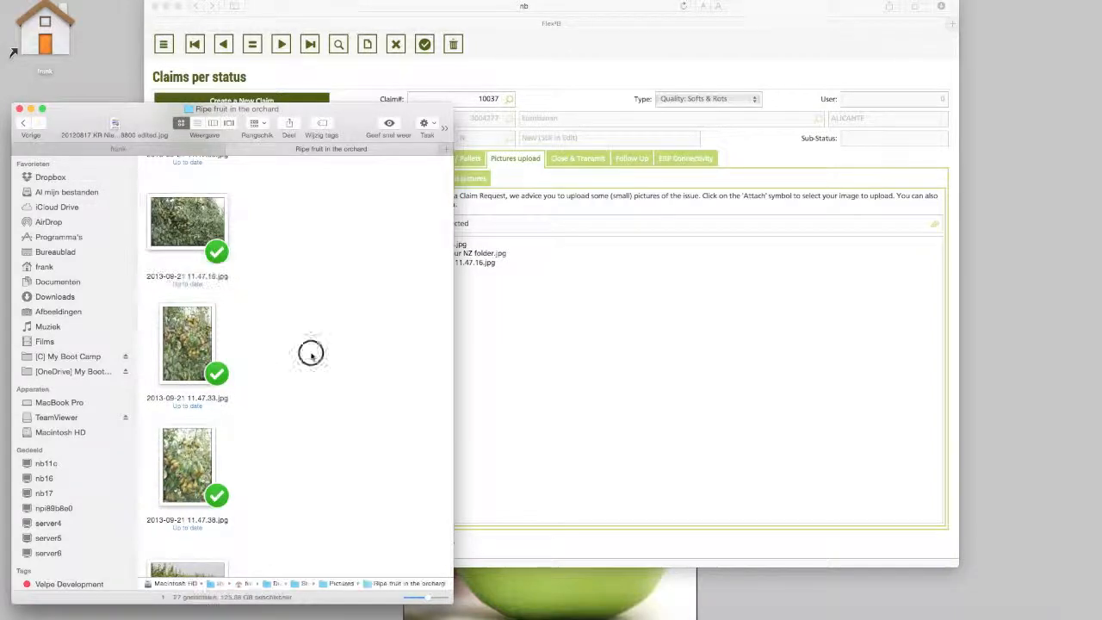
{"action": "scroll", "coordinate": [311, 354], "scroll_direction": "down", "scroll_amount": 8}
{"action": "scroll", "coordinate": [312, 357], "scroll_direction": "down", "scroll_amount": 1}
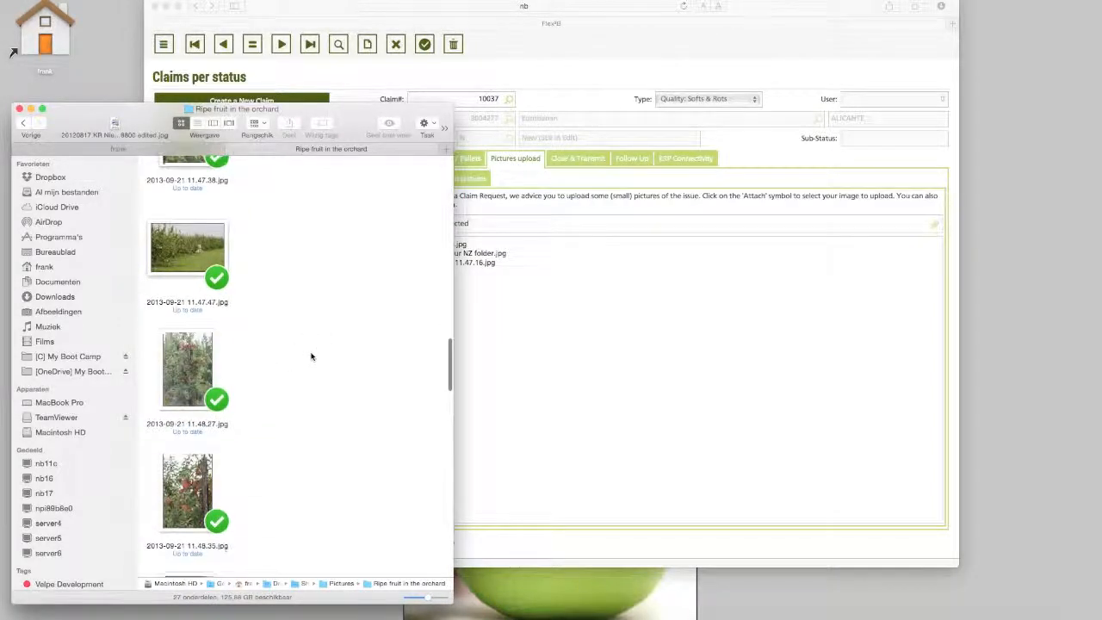
{"action": "left_click_drag", "start_coordinate": [203, 464], "coordinate": [535, 346]}
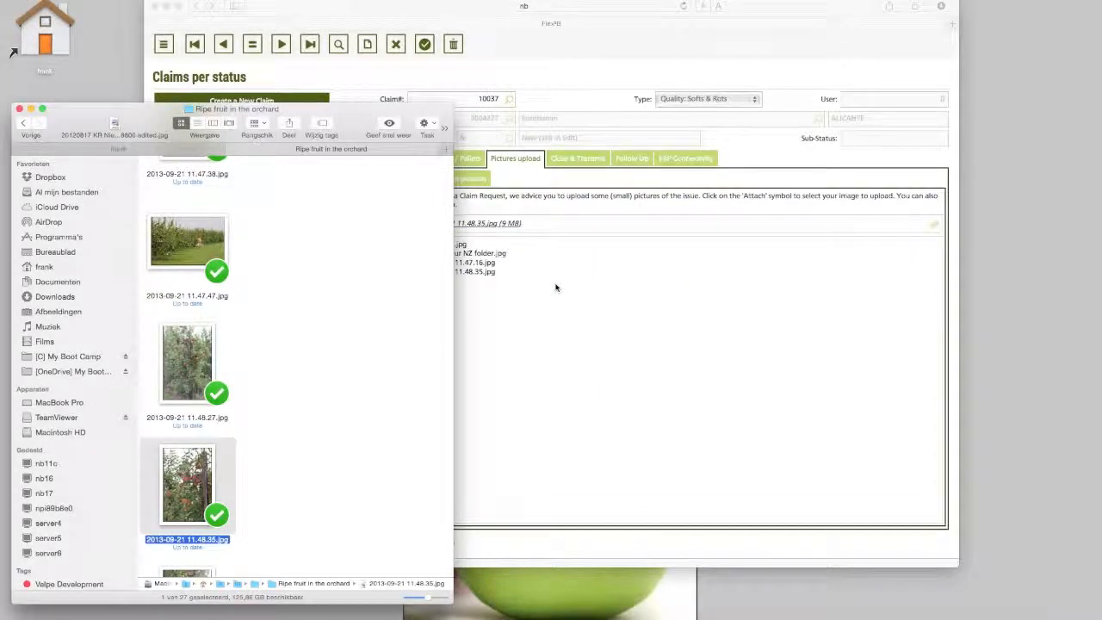
{"action": "left_click", "coordinate": [556, 288]}
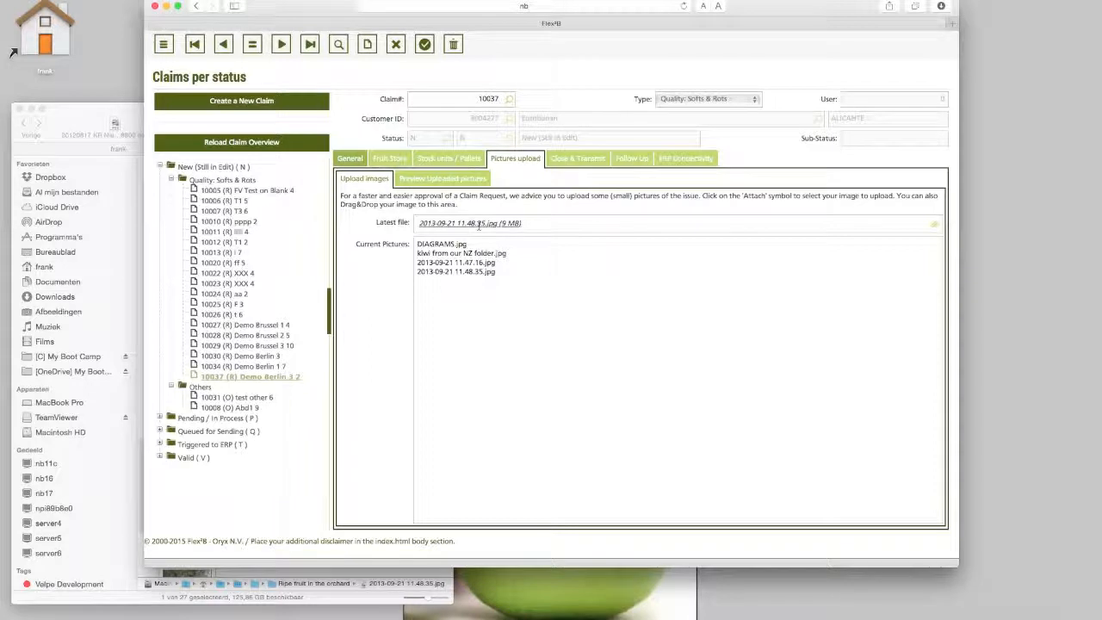
Preview the claim's uploaded pictures through to 2013-09-21 11.48.35.jpg and look over that whole picture.
{"action": "left_click", "coordinate": [450, 179]}
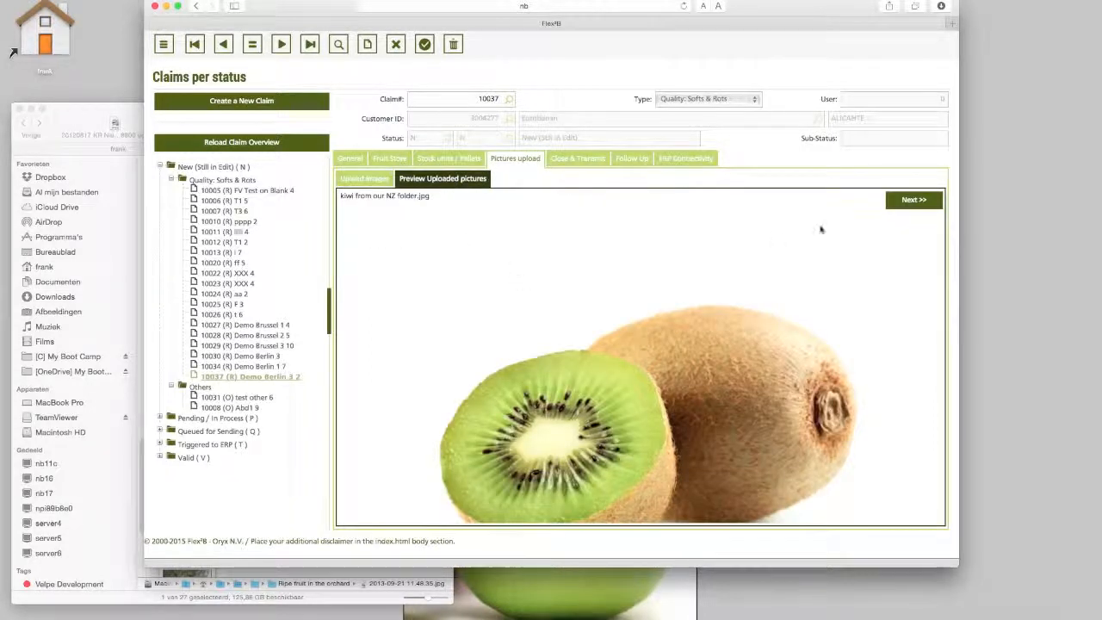
{"action": "left_click", "coordinate": [912, 203]}
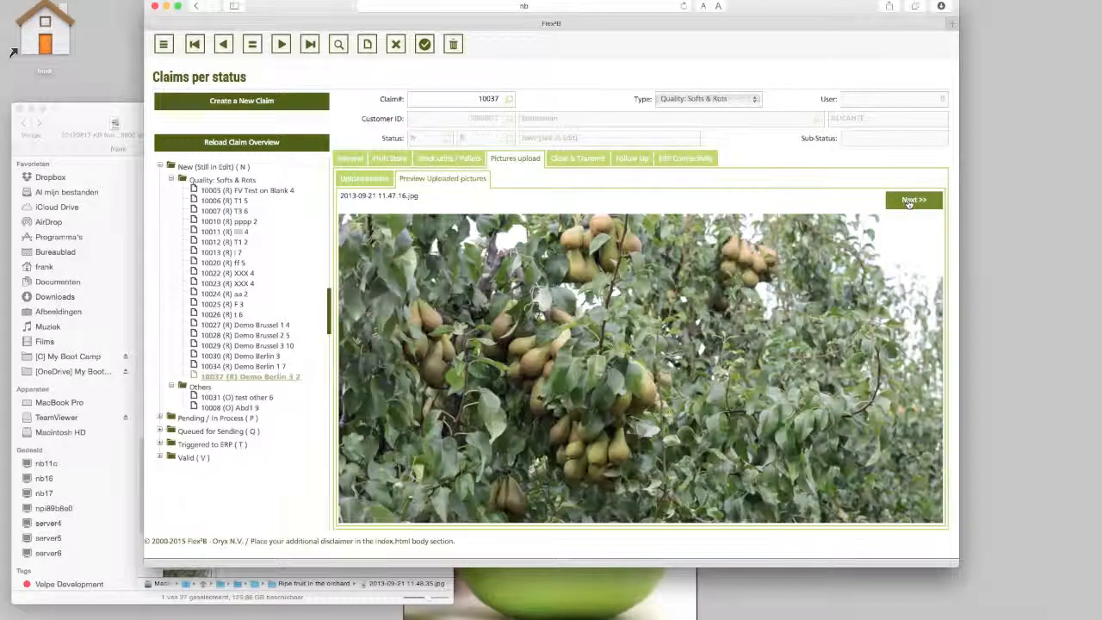
{"action": "left_click", "coordinate": [909, 202]}
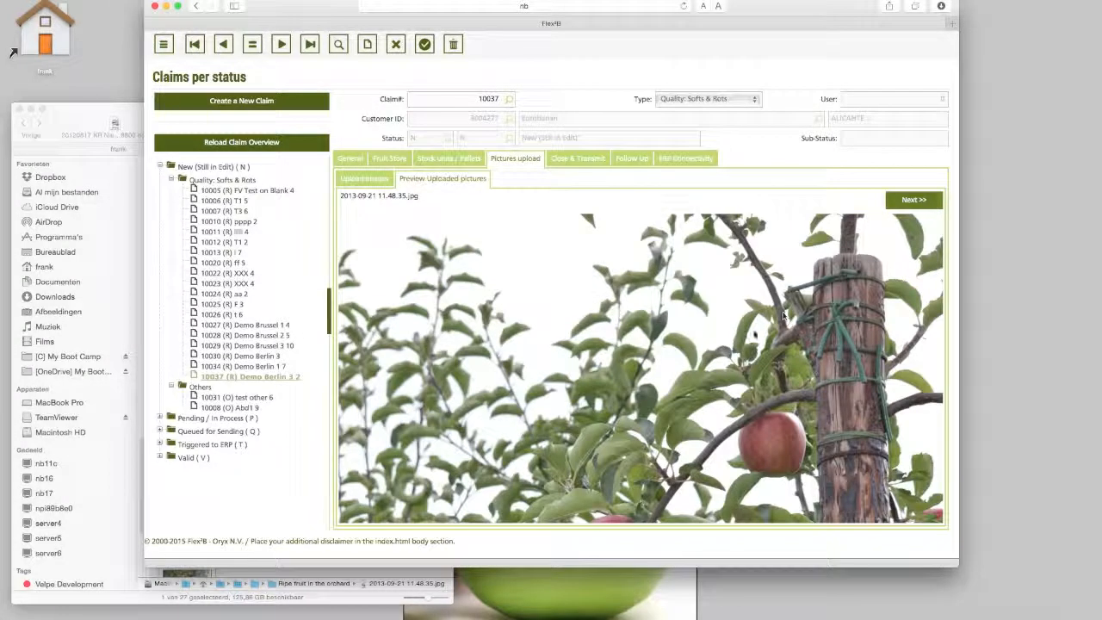
{"action": "scroll", "coordinate": [753, 336], "scroll_direction": "down", "scroll_amount": 2}
{"action": "scroll", "coordinate": [694, 399], "scroll_direction": "down", "scroll_amount": 4}
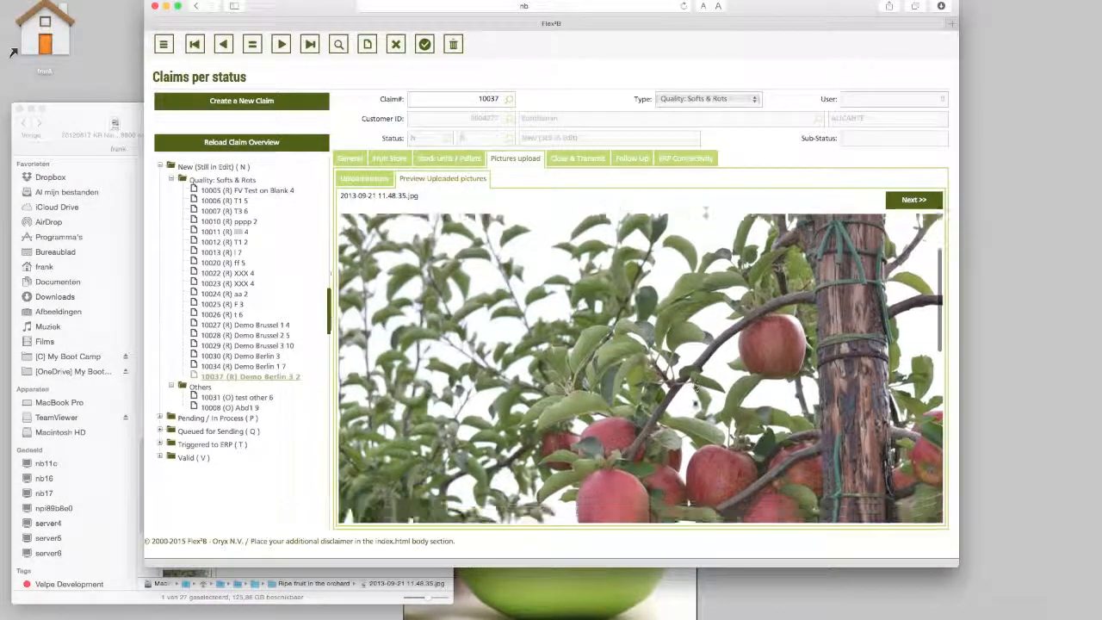
{"action": "scroll", "coordinate": [694, 403], "scroll_direction": "down", "scroll_amount": 4}
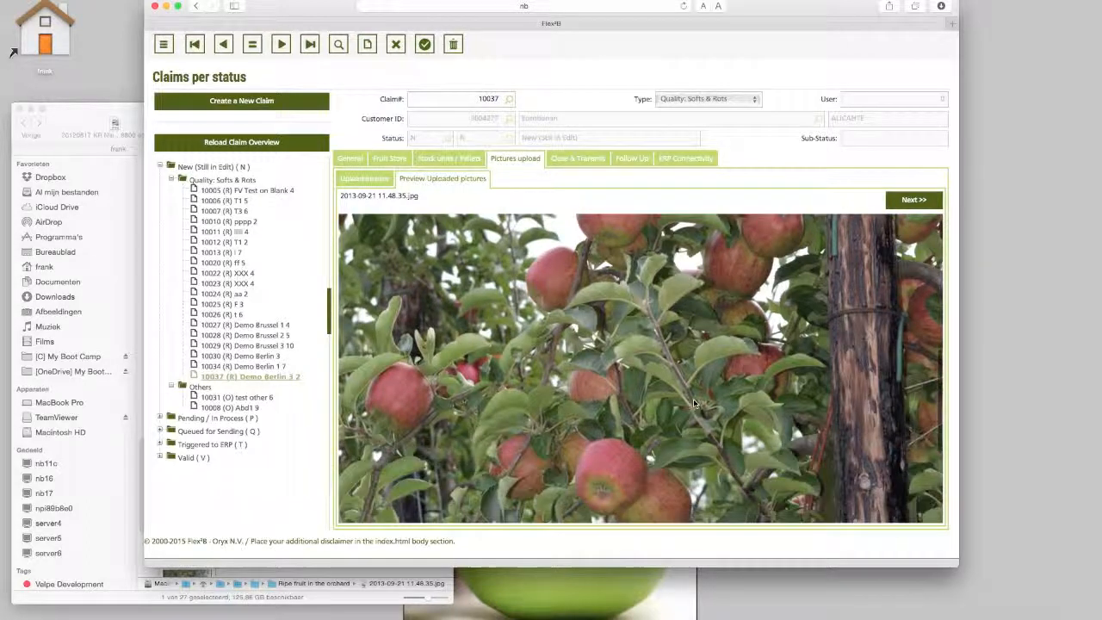
{"action": "scroll", "coordinate": [693, 403], "scroll_direction": "down", "scroll_amount": 2}
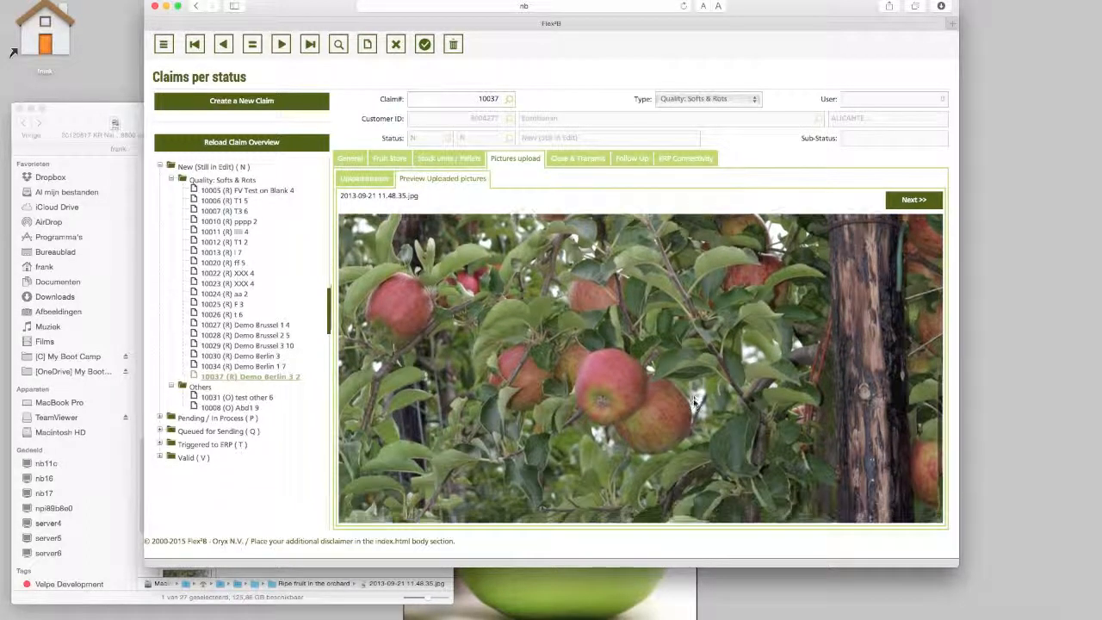